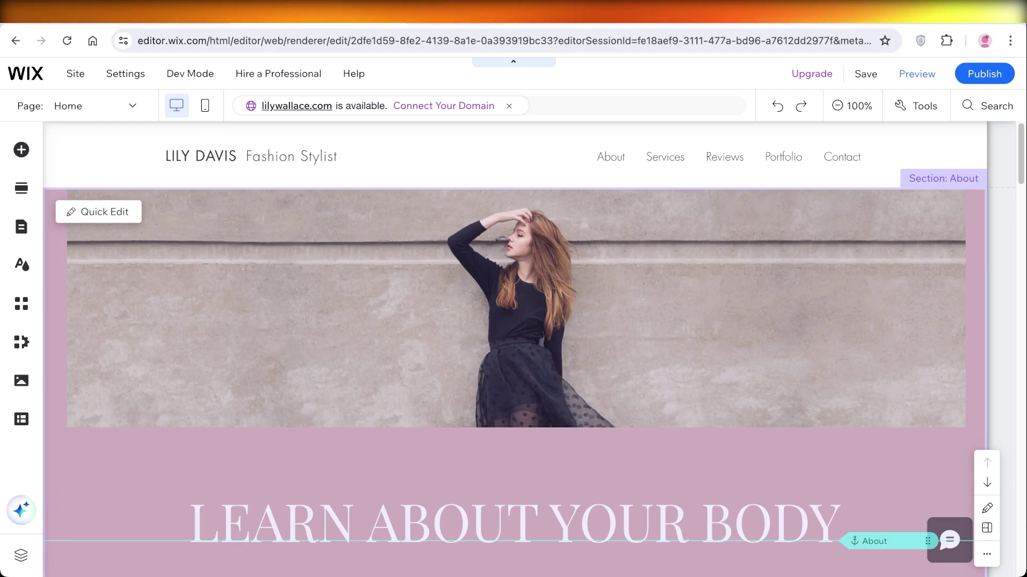
Step: Delete the Services section from the Home page
scroll(513, 348, down, 10)
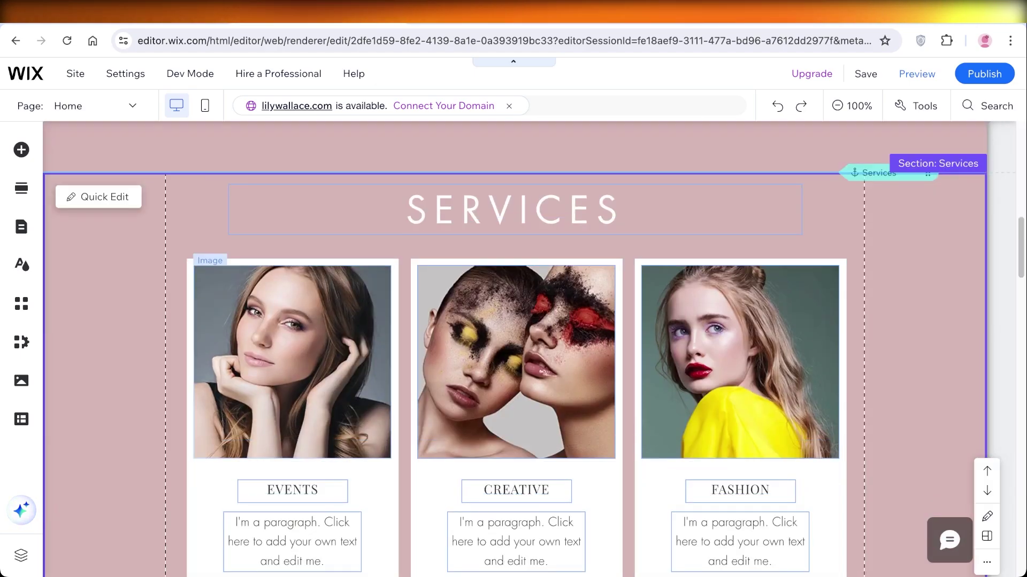
scroll(513, 348, down, 5)
scroll(513, 348, up, 5)
scroll(513, 348, down, 3)
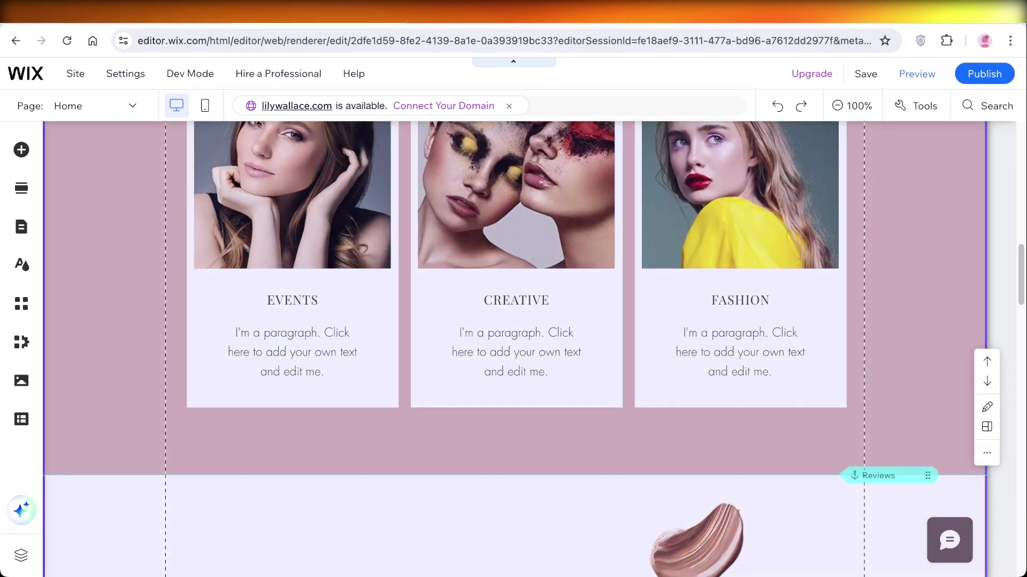
right_click(821, 141)
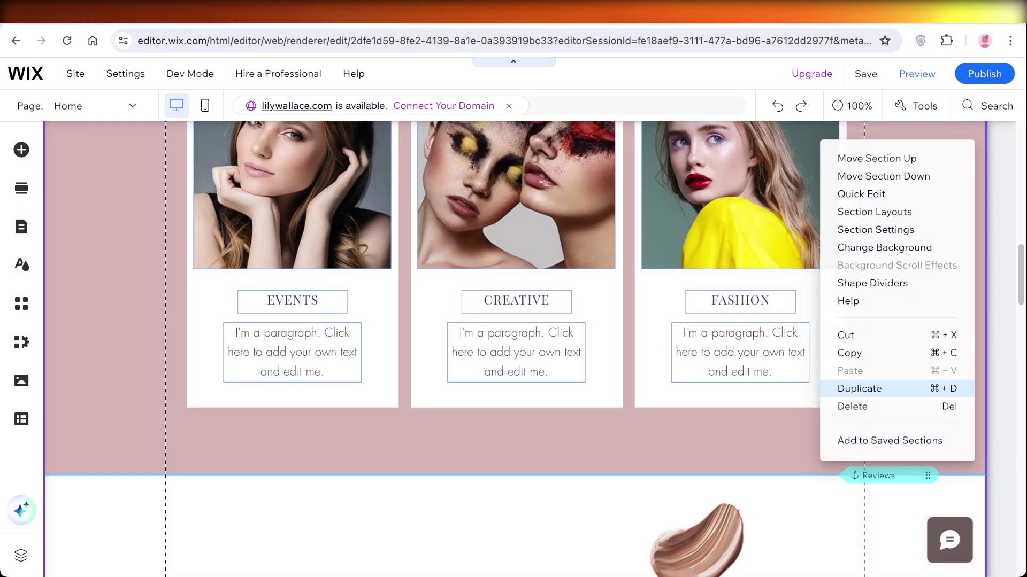
click(852, 406)
scroll(513, 347, up, 5)
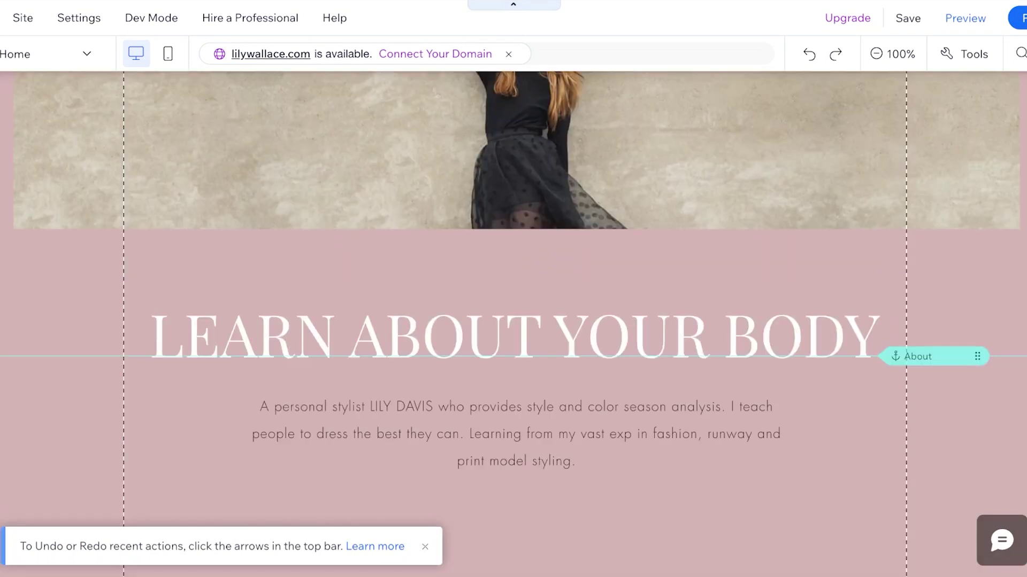
scroll(513, 241, up, 4)
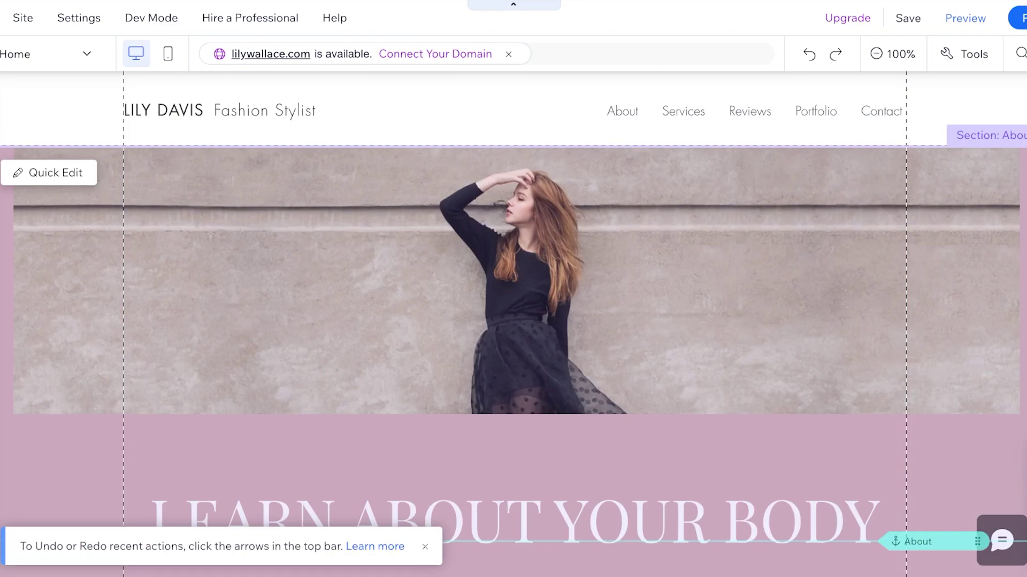
Step: Open the site's dashboard and look over its setup page and apps area
click(26, 69)
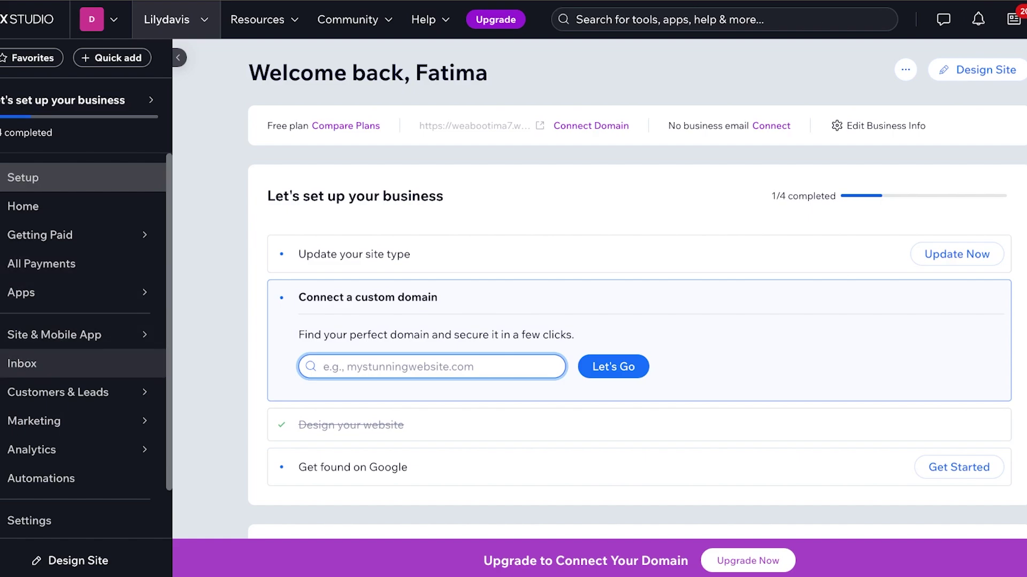
mouse_move(75, 292)
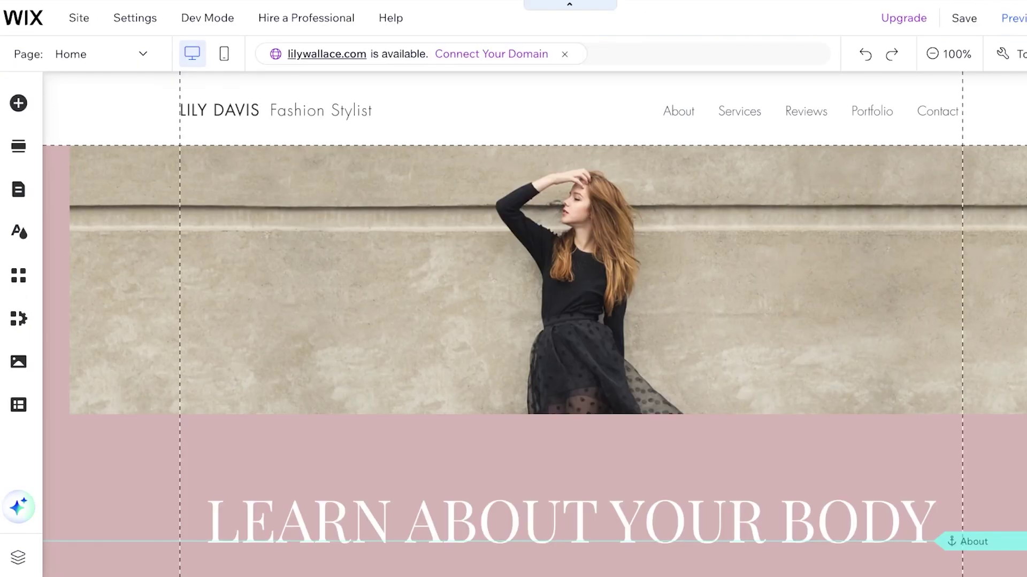
Step: Add the CMS to the site
scroll(534, 321, down, 10)
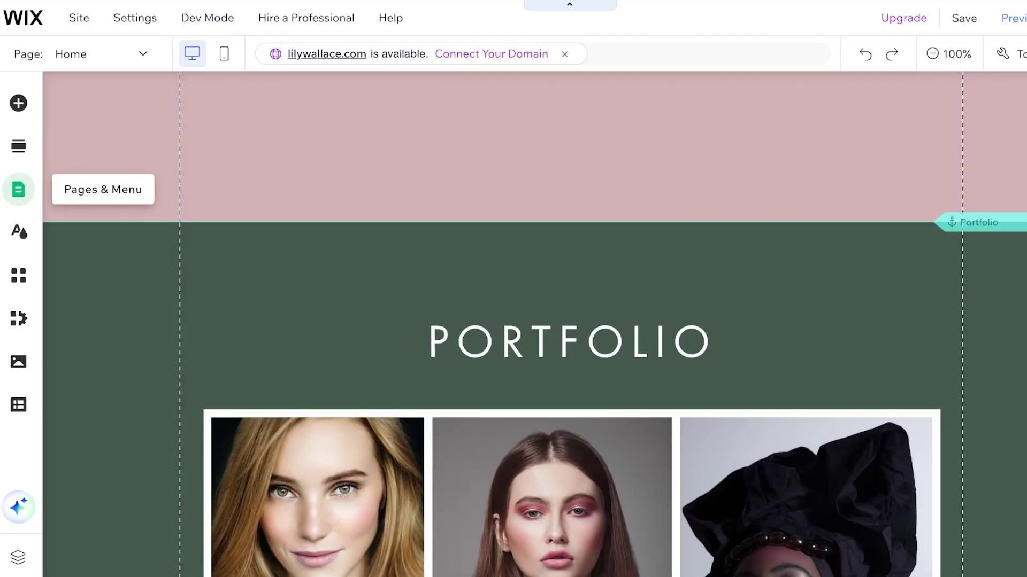
click(19, 189)
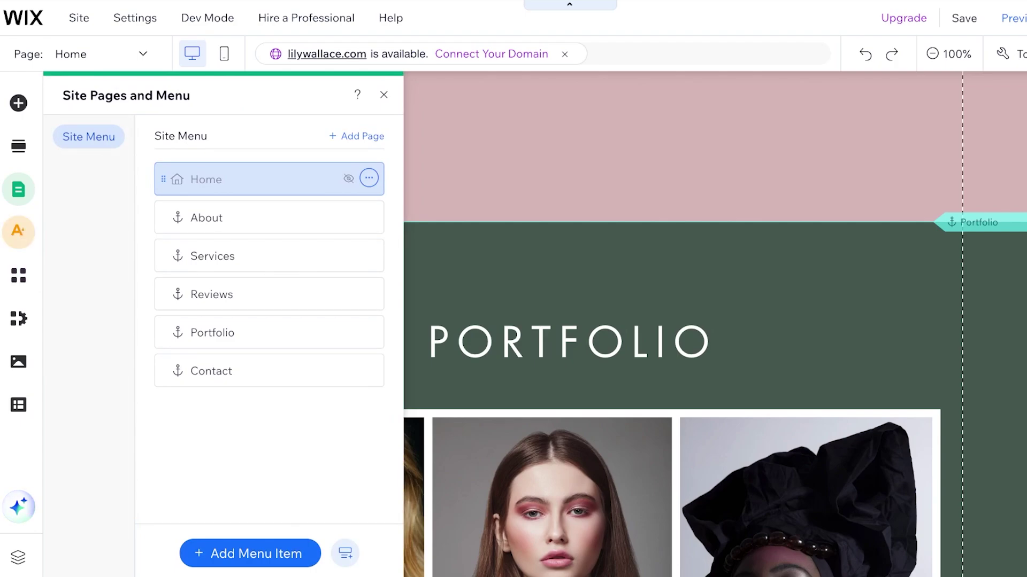
click(19, 275)
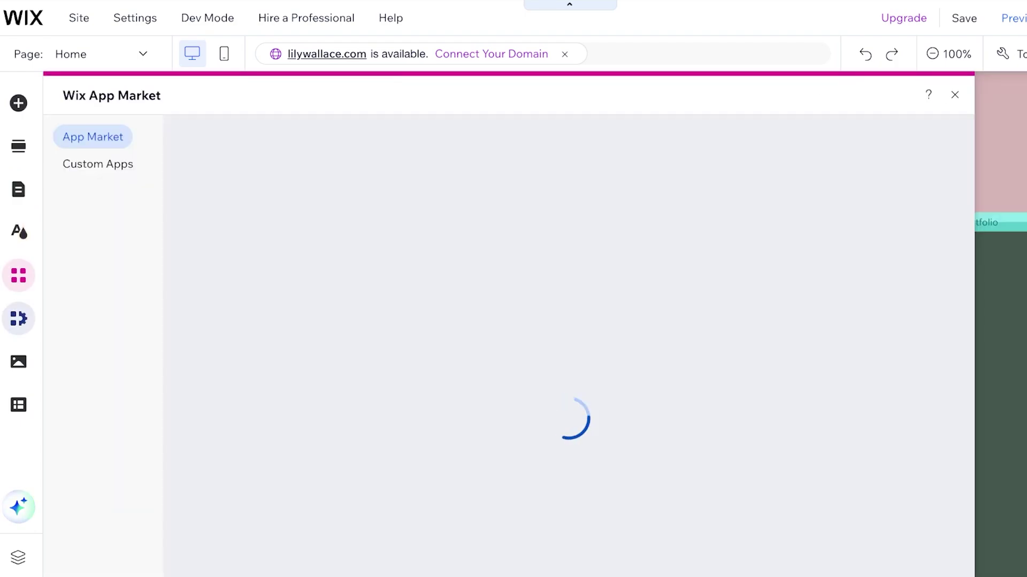
click(18, 319)
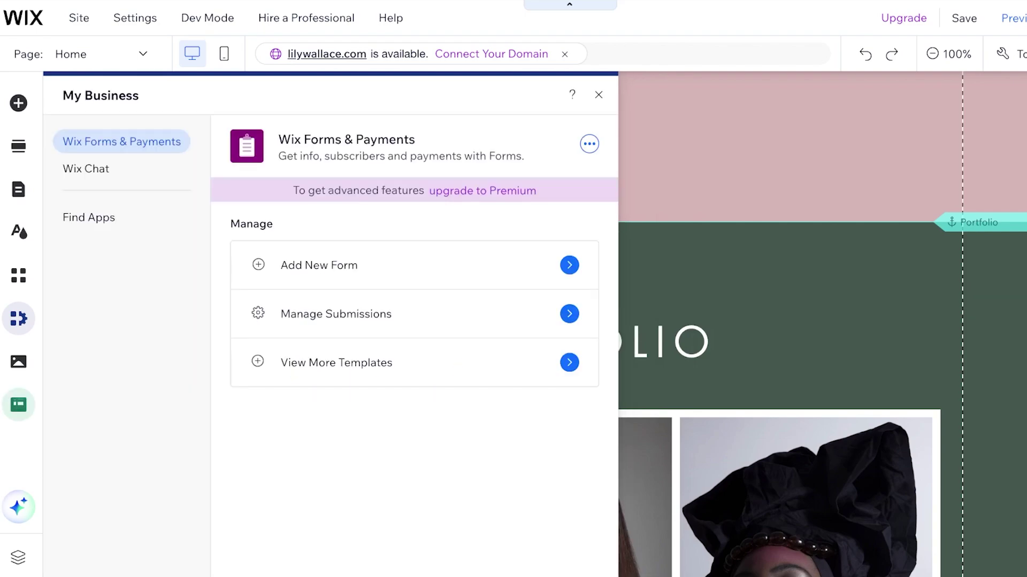
click(18, 405)
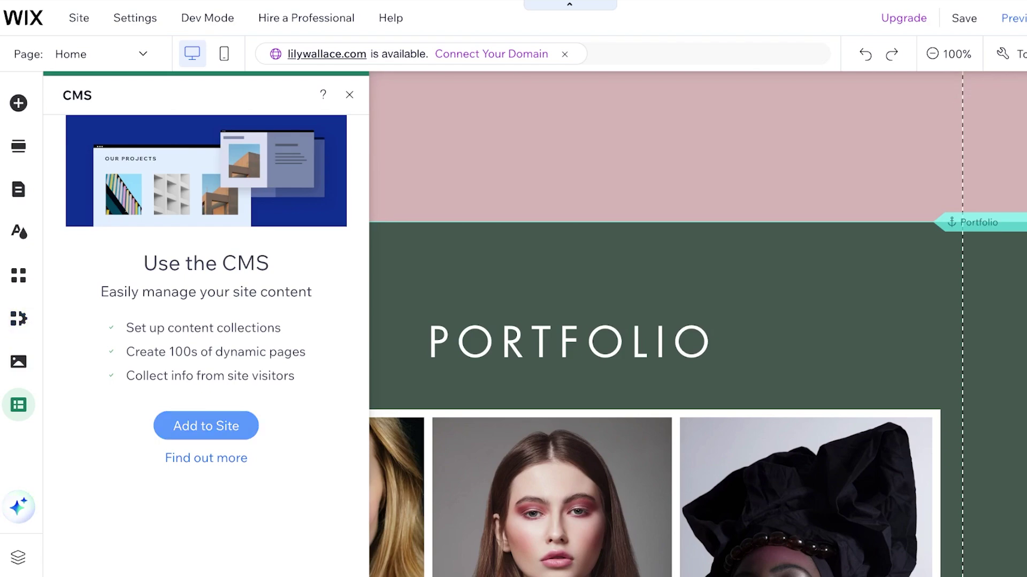
click(206, 425)
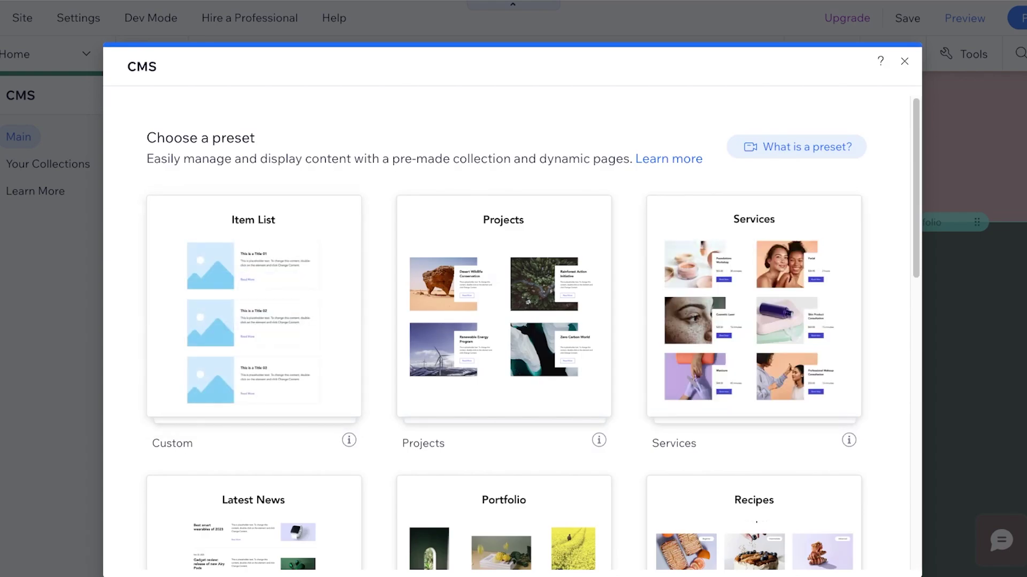
Step: Look through the available CMS presets, from Custom and Projects down to Team
scroll(531, 332, down, 1)
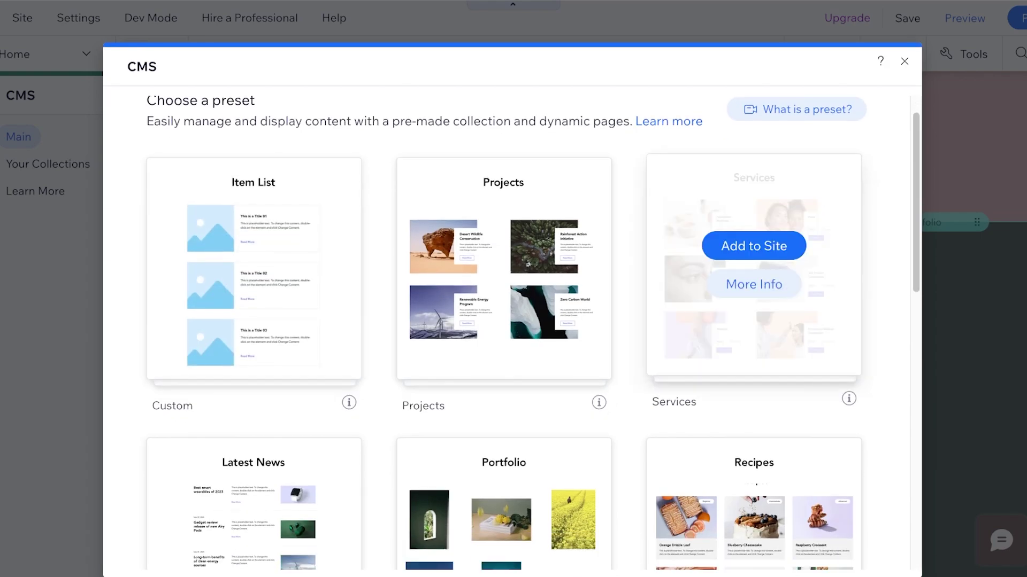
scroll(753, 267, down, 4)
scroll(754, 267, up, 4)
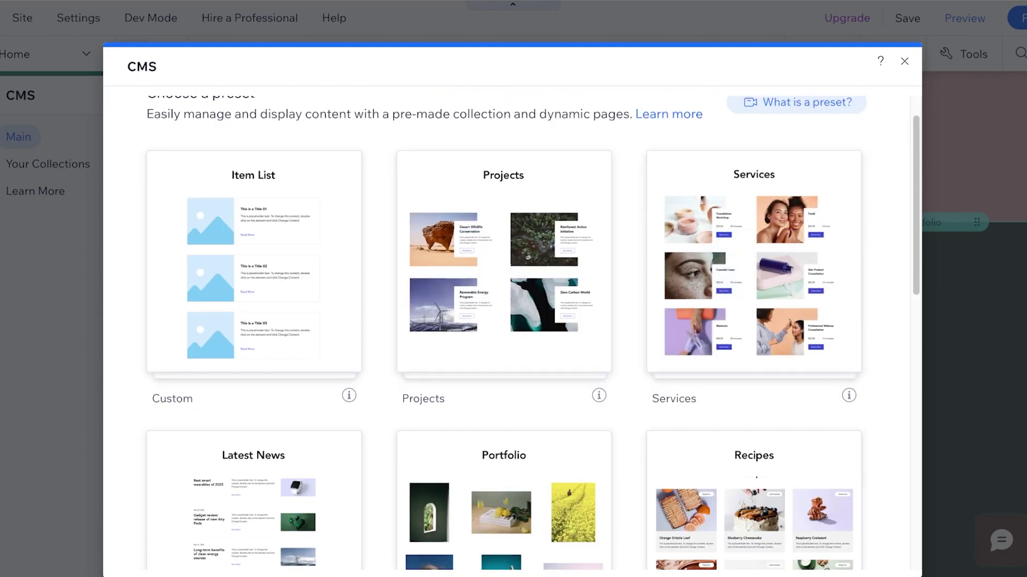
scroll(754, 374, down, 3)
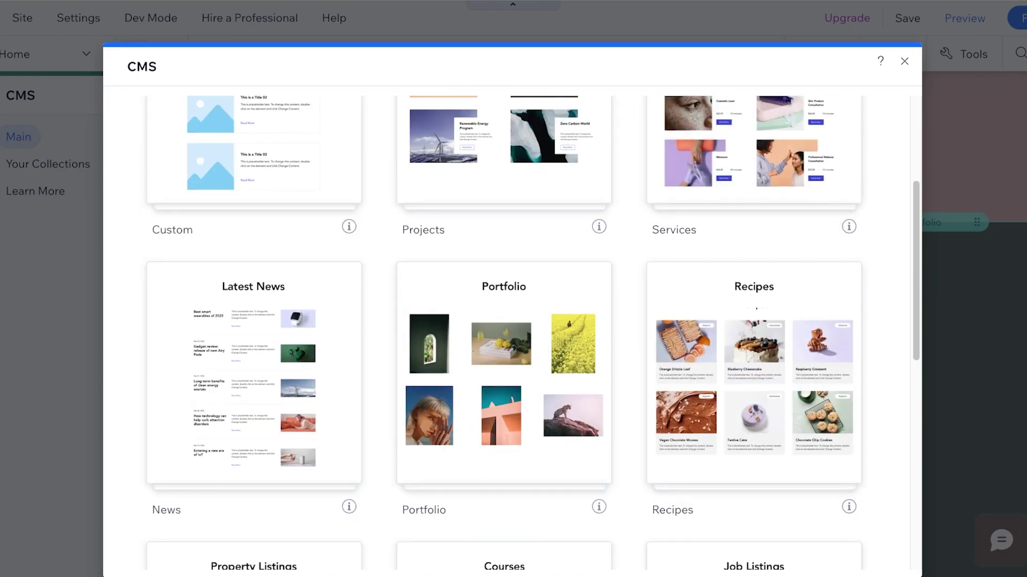
scroll(504, 342, down, 5)
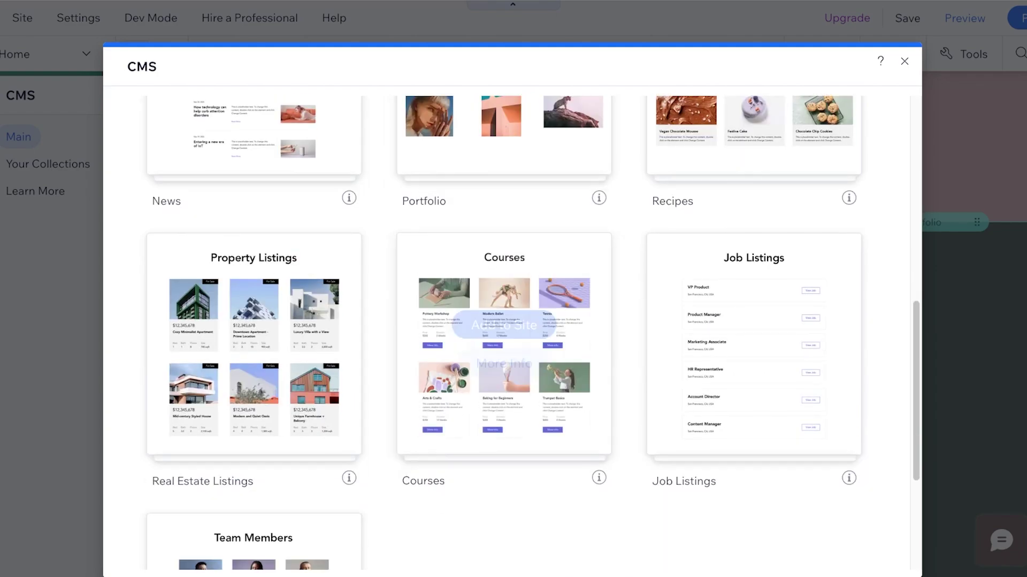
scroll(754, 241, down, 3)
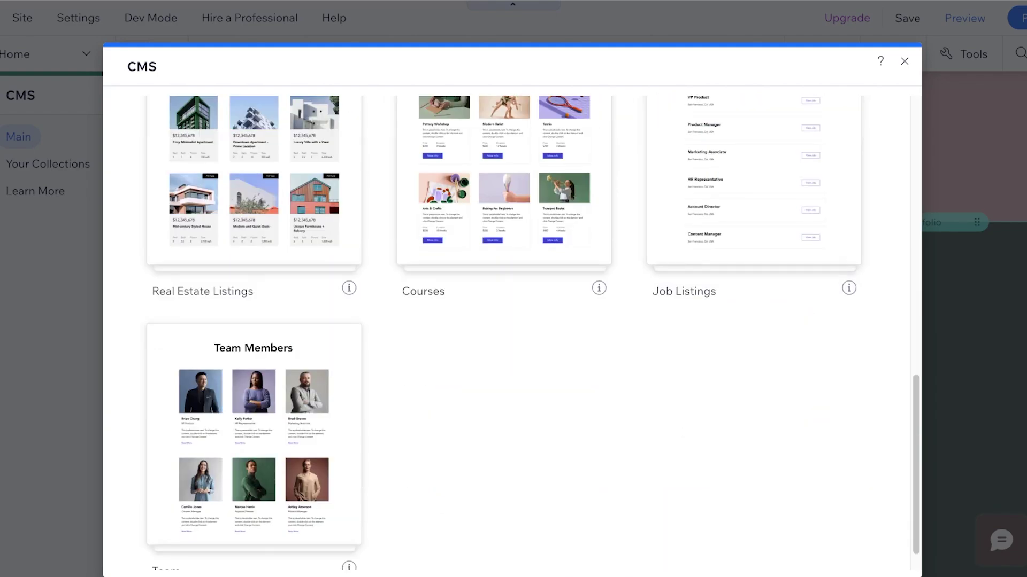
scroll(253, 428, up, 5)
scroll(503, 214, down, 5)
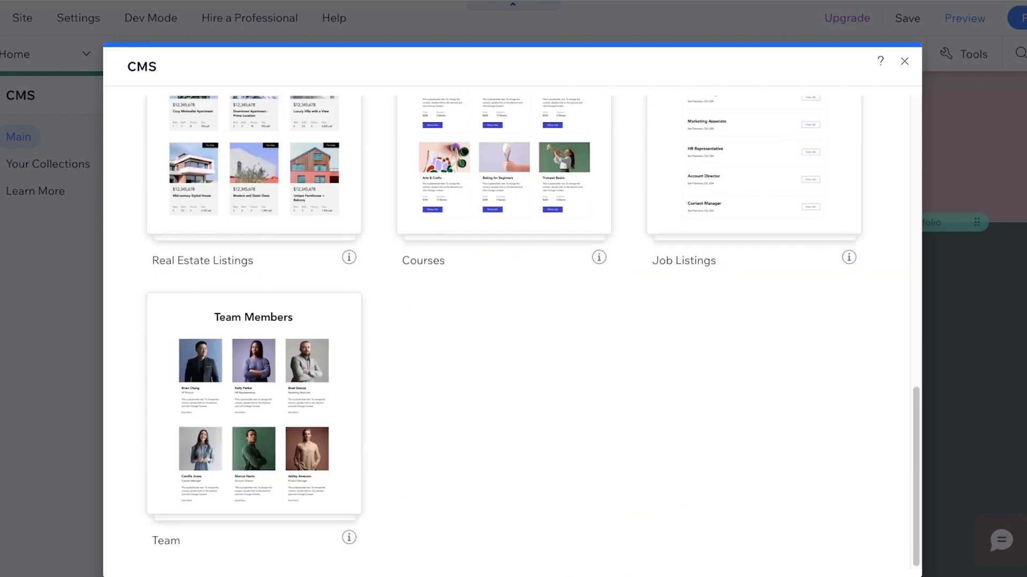
scroll(504, 214, up, 12)
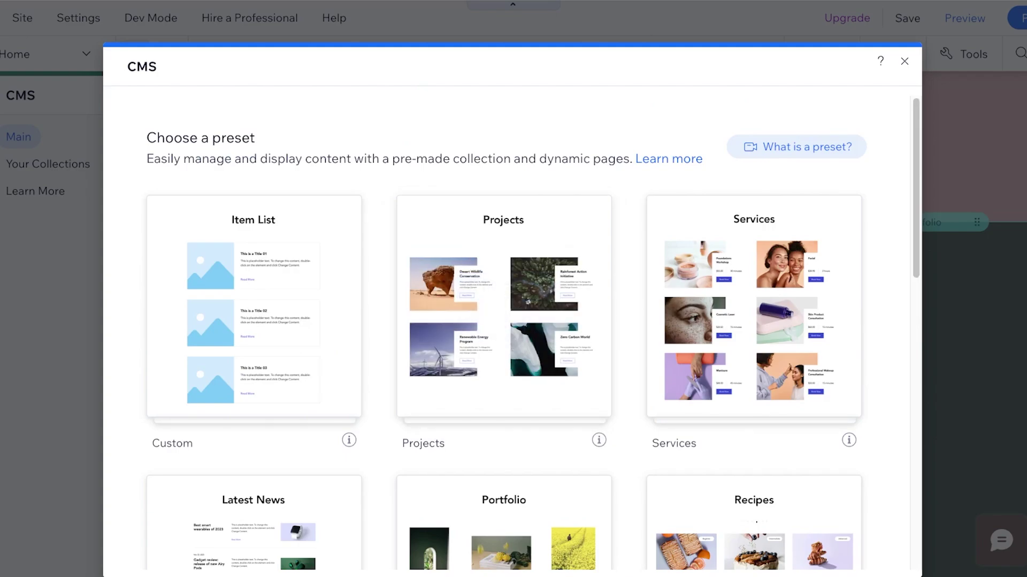
Step: Add the Services preset to the site and dismiss the tip about mirroring item order
mouse_move(754, 304)
mouse_move(254, 302)
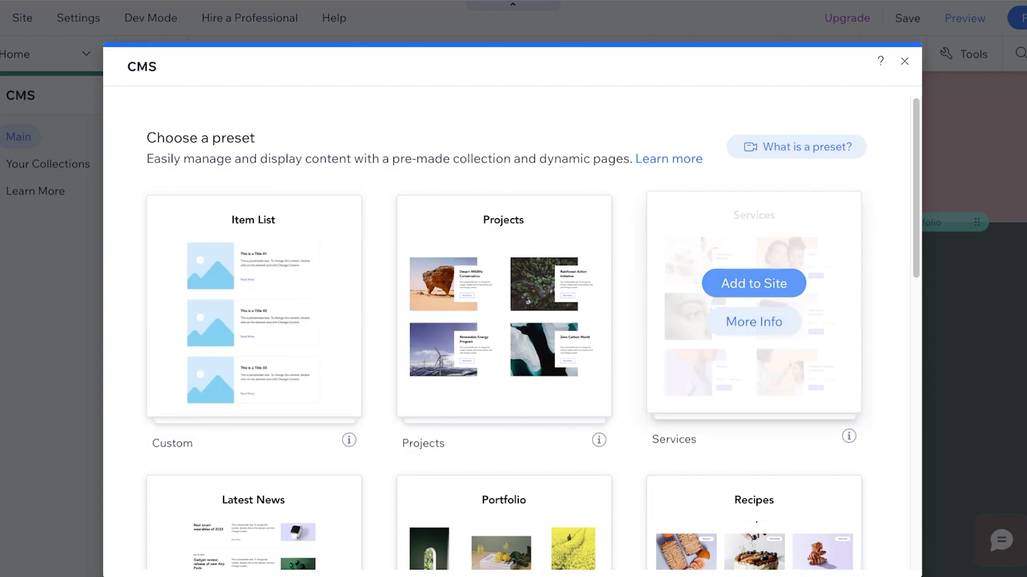
click(754, 283)
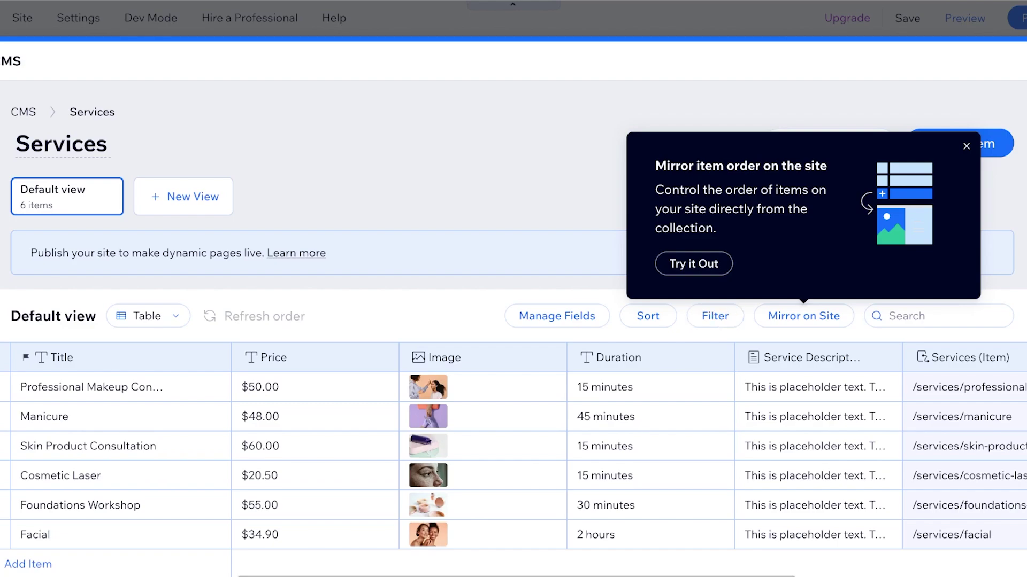
key(Escape)
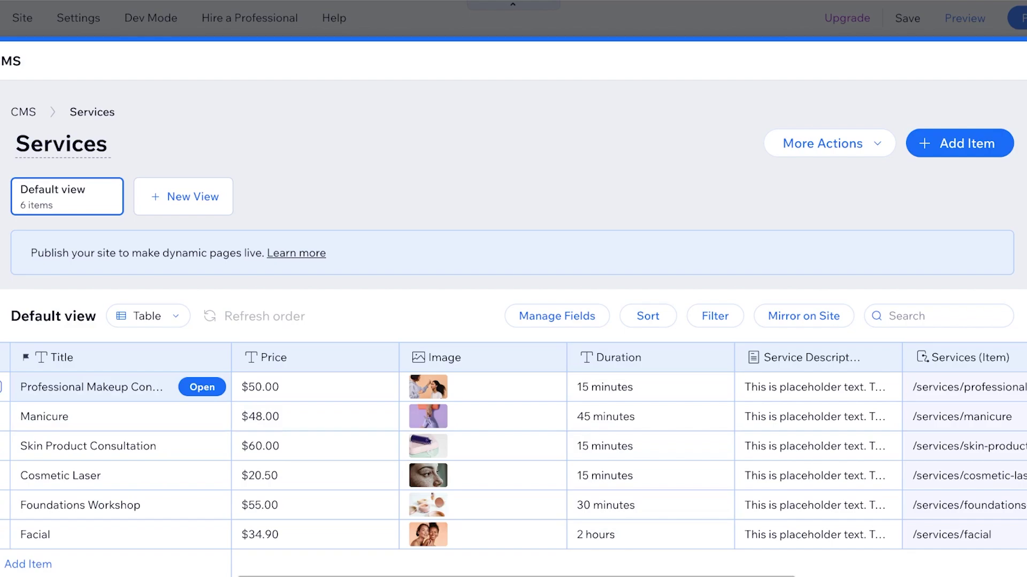
Step: Examine the titles, prices and remaining fields of the items in the Services collection
drag(123, 387, 123, 556)
click(321, 387)
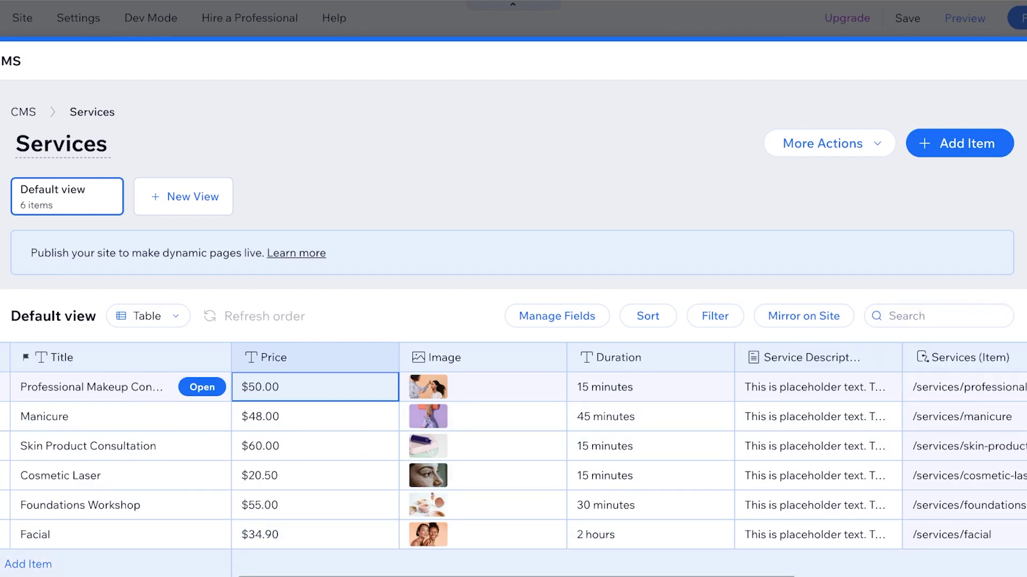
scroll(628, 446, right, 6)
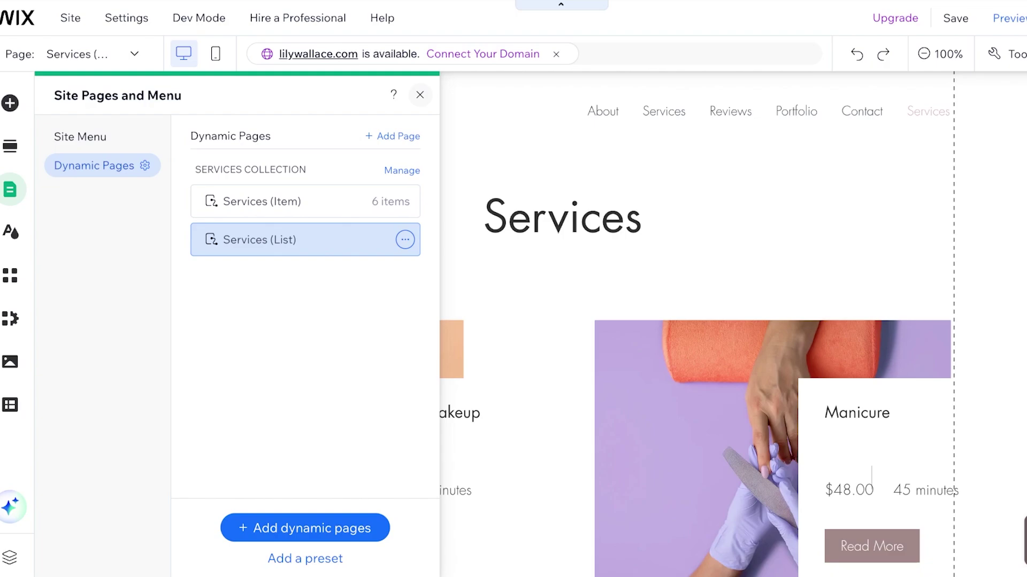
Step: Close the site pages list and examine the service cards on the Services (List) page
click(419, 95)
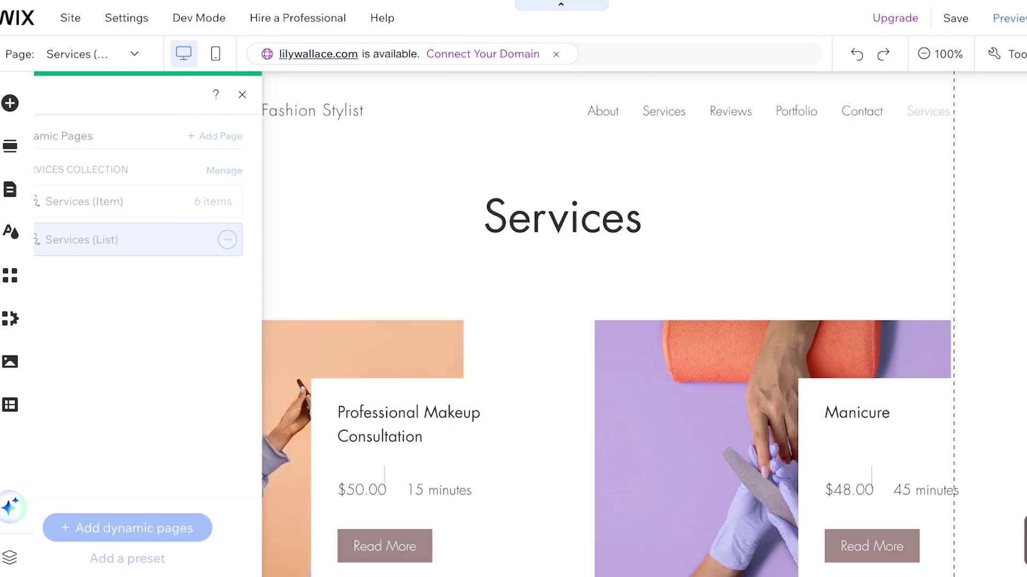
scroll(561, 326, down, 16)
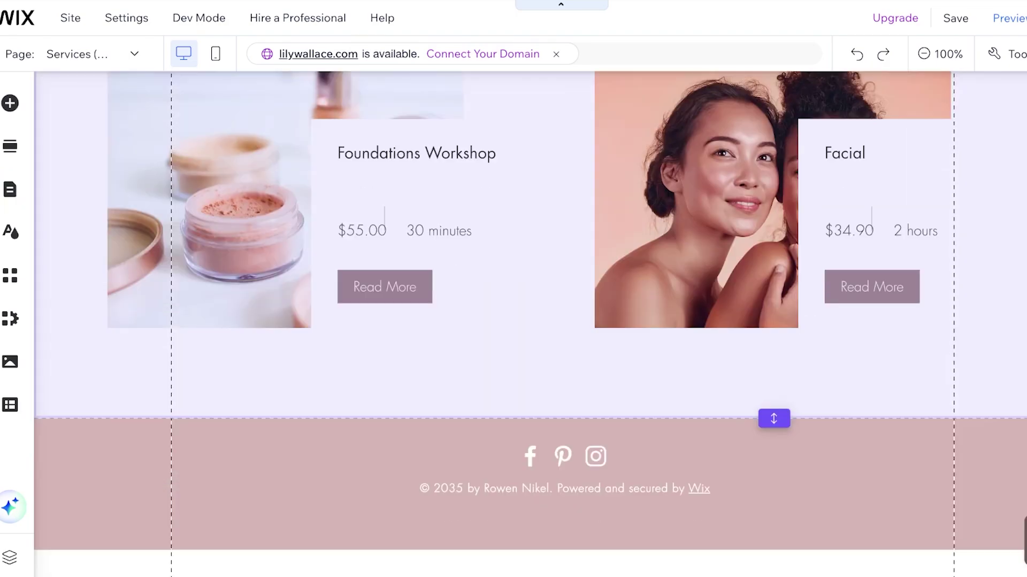
scroll(561, 327, up, 14)
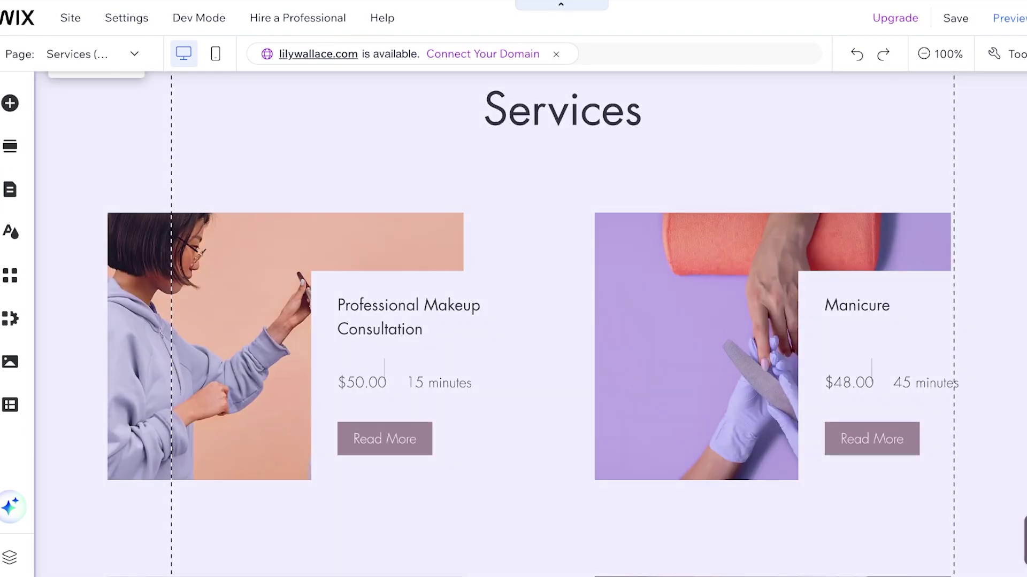
click(385, 439)
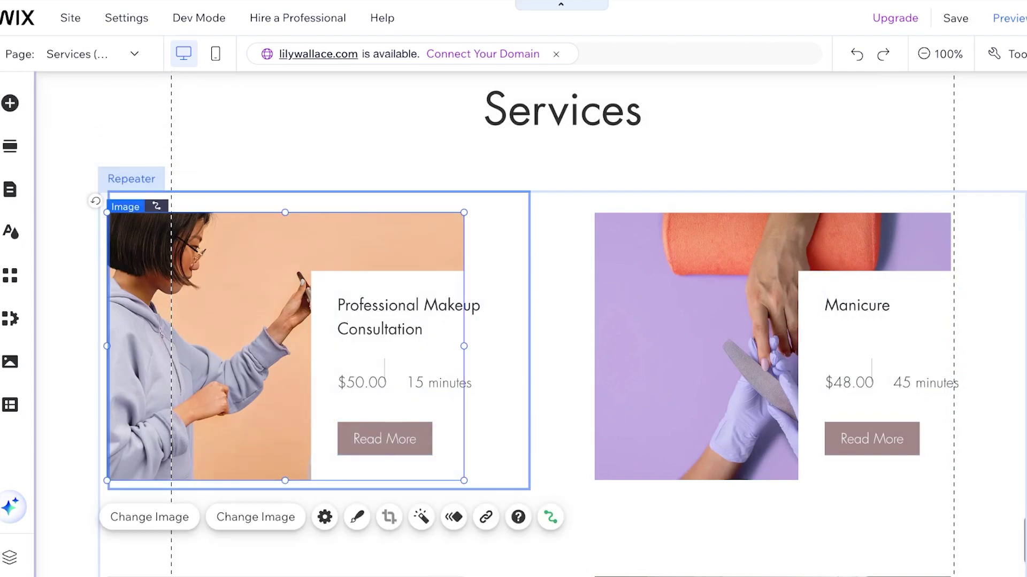
Step: Check the layout of the Services (Item) dynamic page and return to the Services (List) page
click(10, 146)
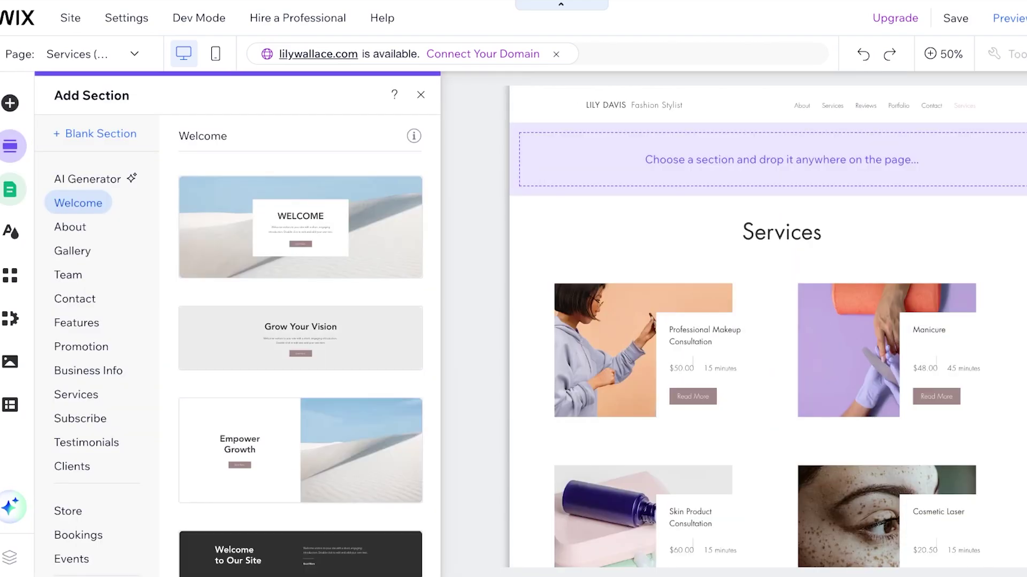
click(10, 189)
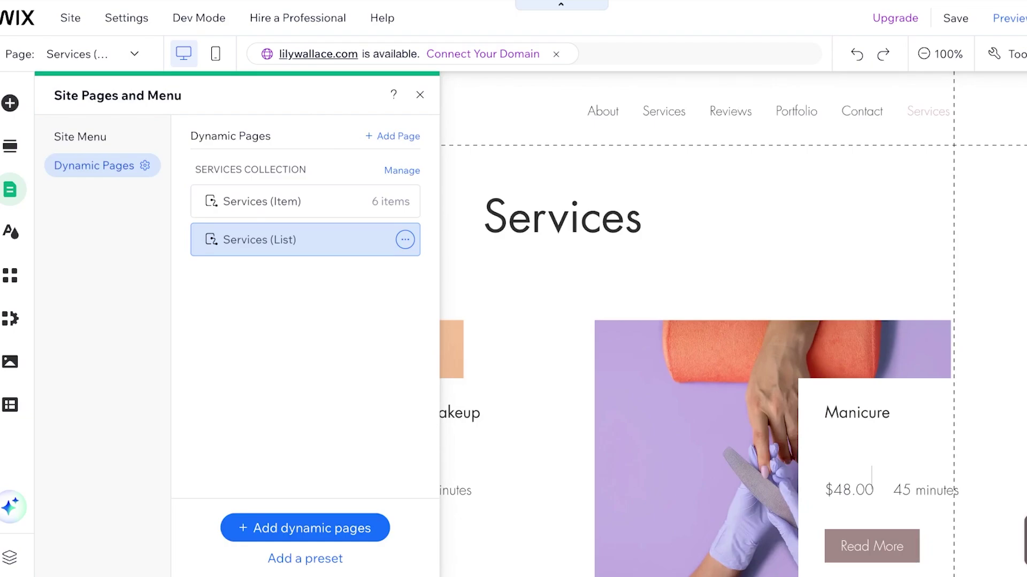
click(262, 202)
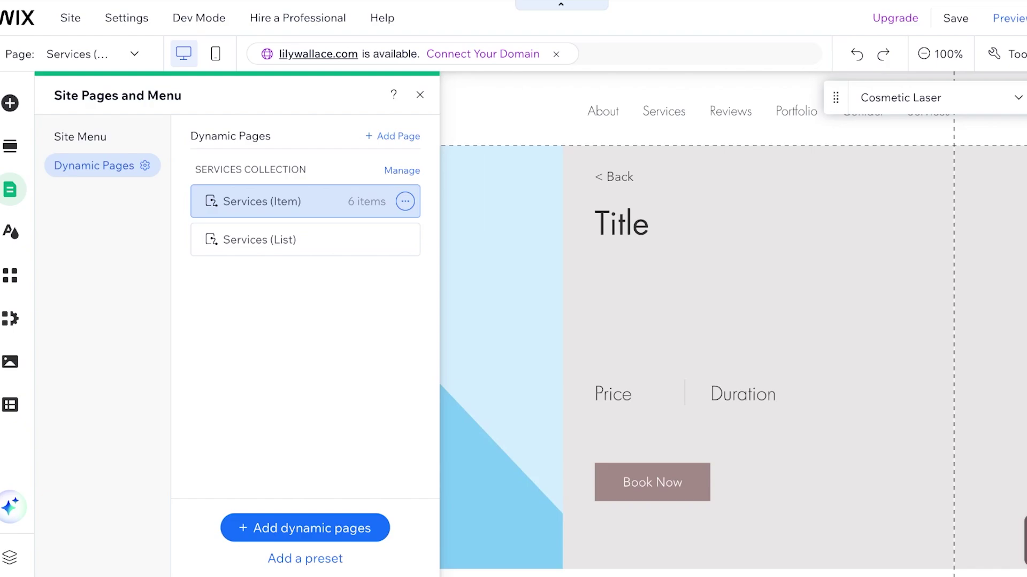
scroll(733, 324, down, 10)
click(262, 240)
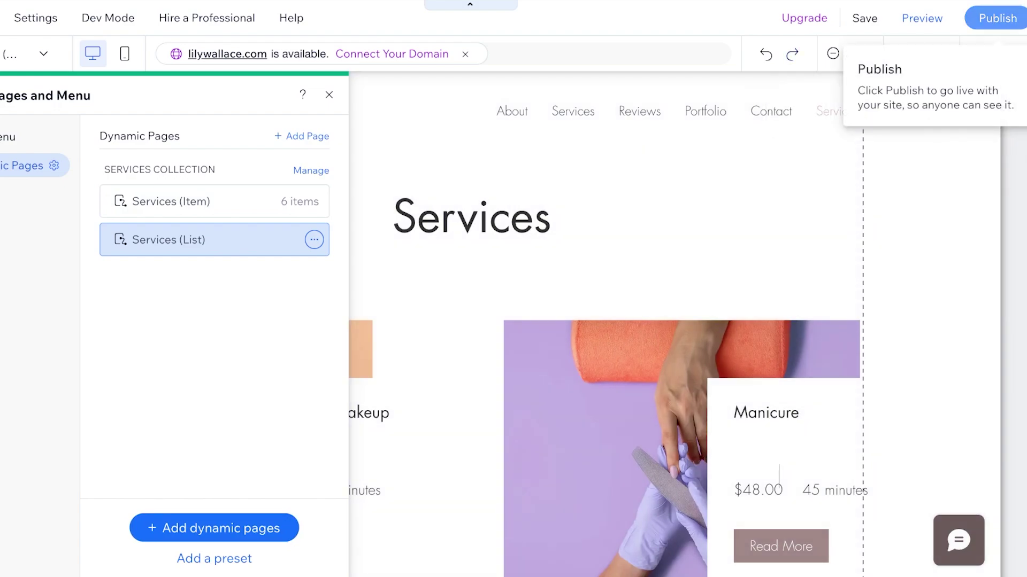
Step: Publish the site and dismiss the publishing confirmation
click(997, 18)
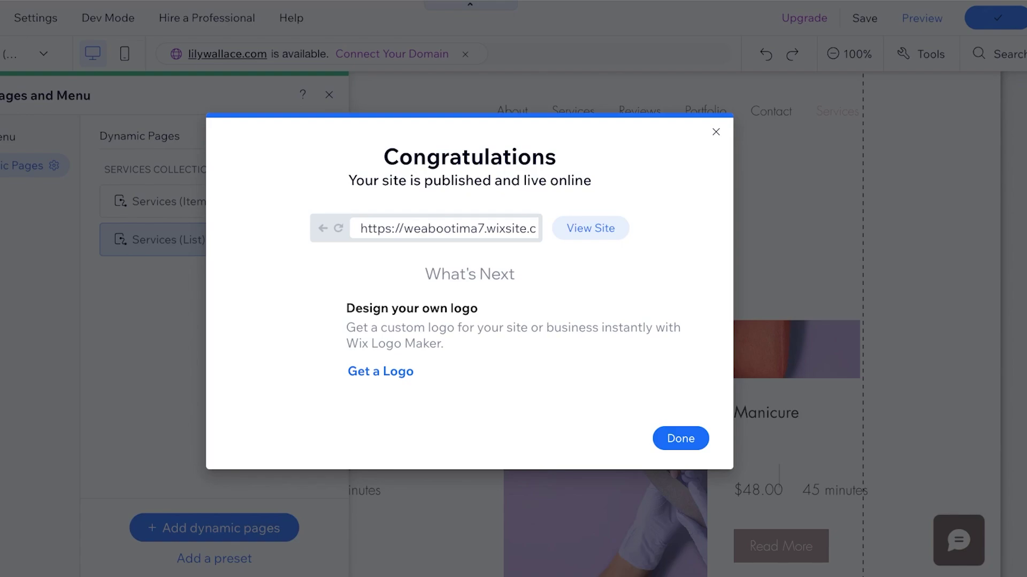
click(716, 132)
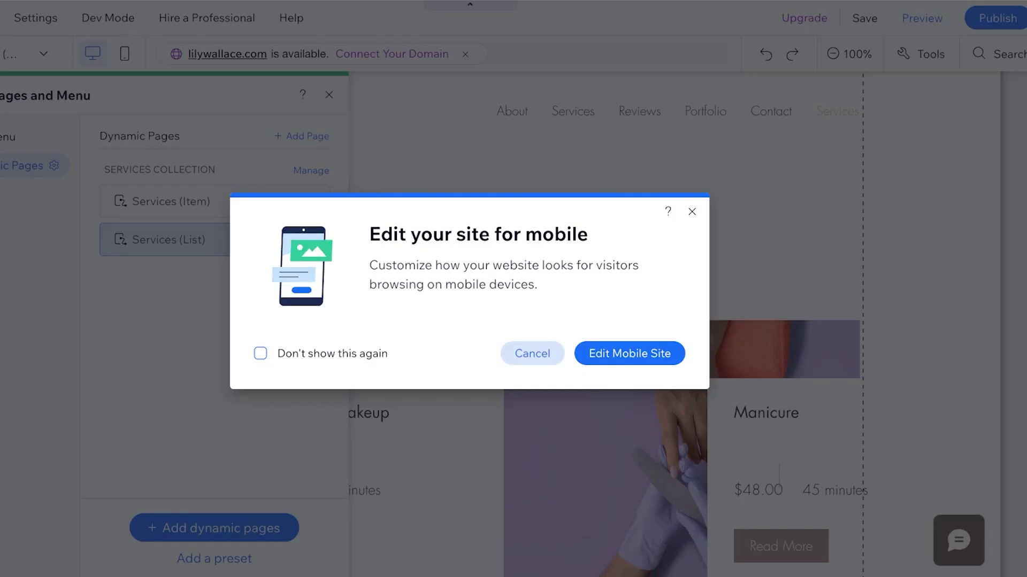
Step: Dismiss the prompt to edit the site for mobile and publish the site again
click(532, 354)
click(997, 18)
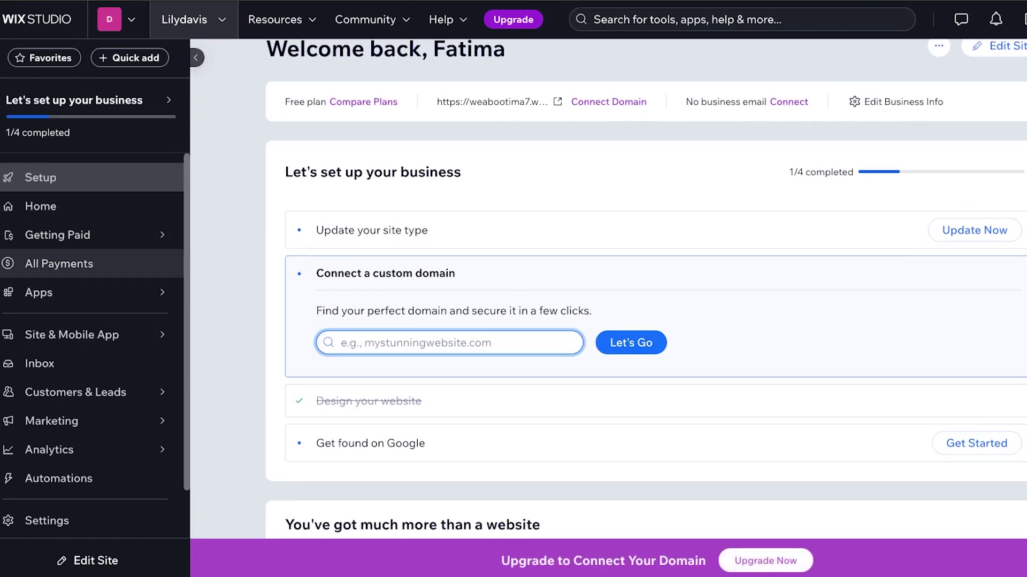
Step: Open the Services collection in the site dashboard's CMS and dismiss the tip about editing collections on mobile
mouse_move(58, 235)
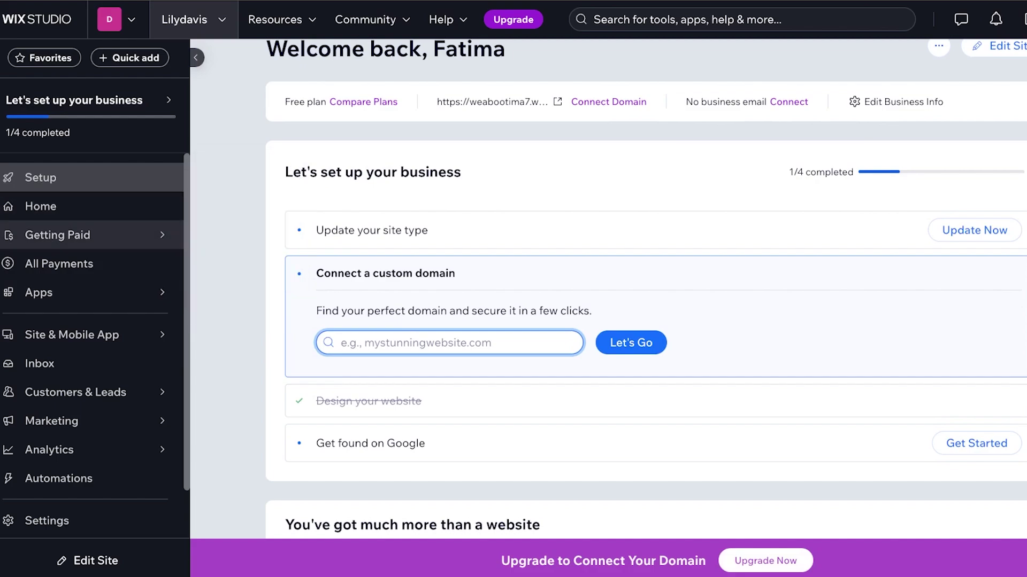
scroll(91, 374, down, 2)
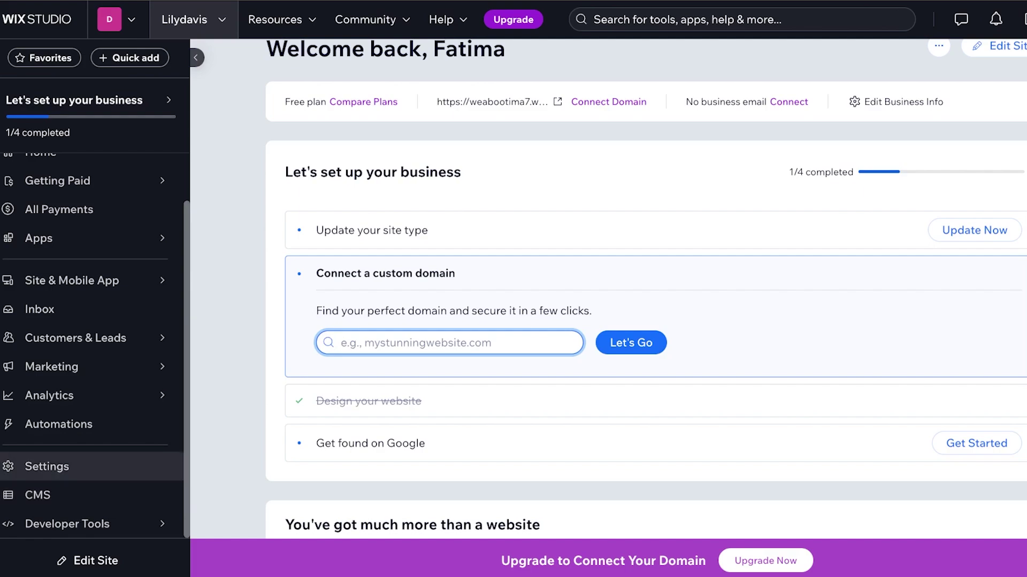
click(37, 495)
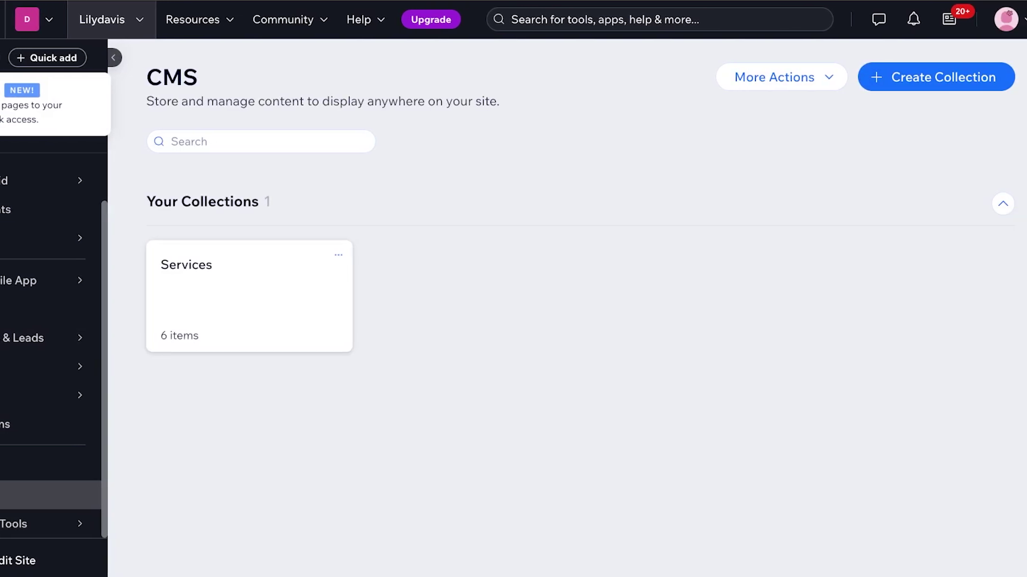
click(249, 296)
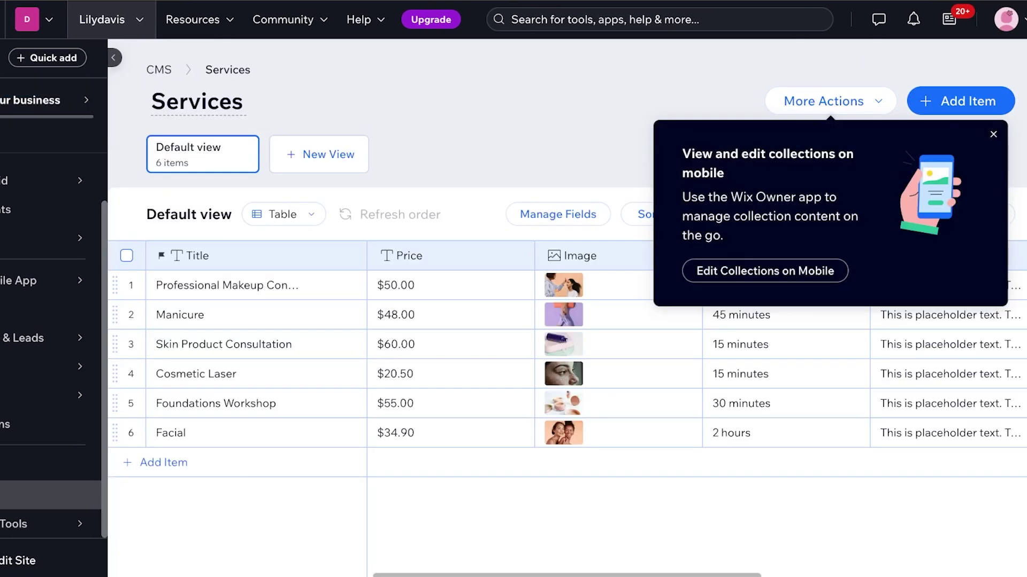
click(993, 134)
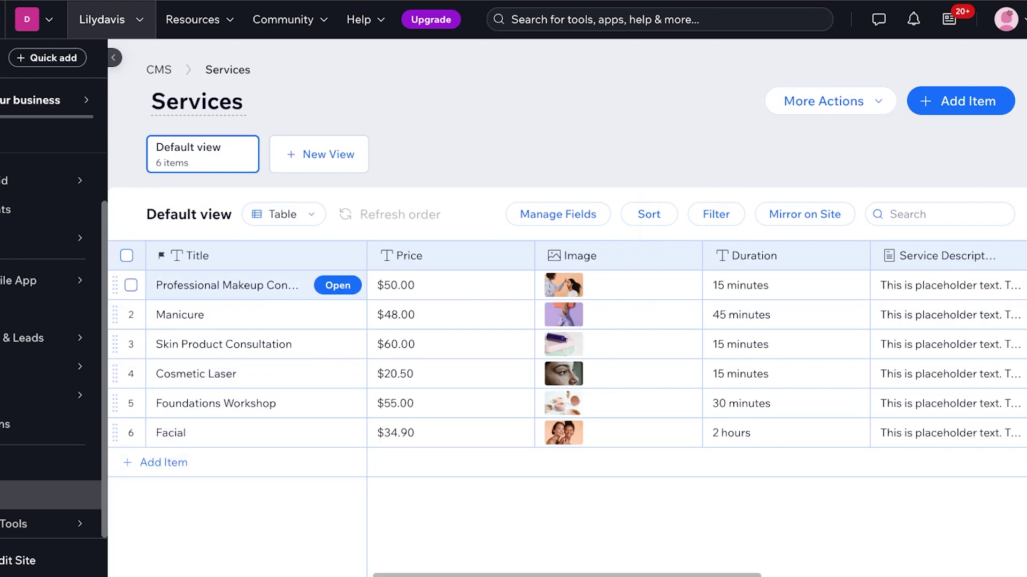
Step: Retitle the first three Services items as Eye Lash Extensions, Acrylic Nails and Gel Nails
triple_click(214, 293)
text(Eye Lash Extensions)
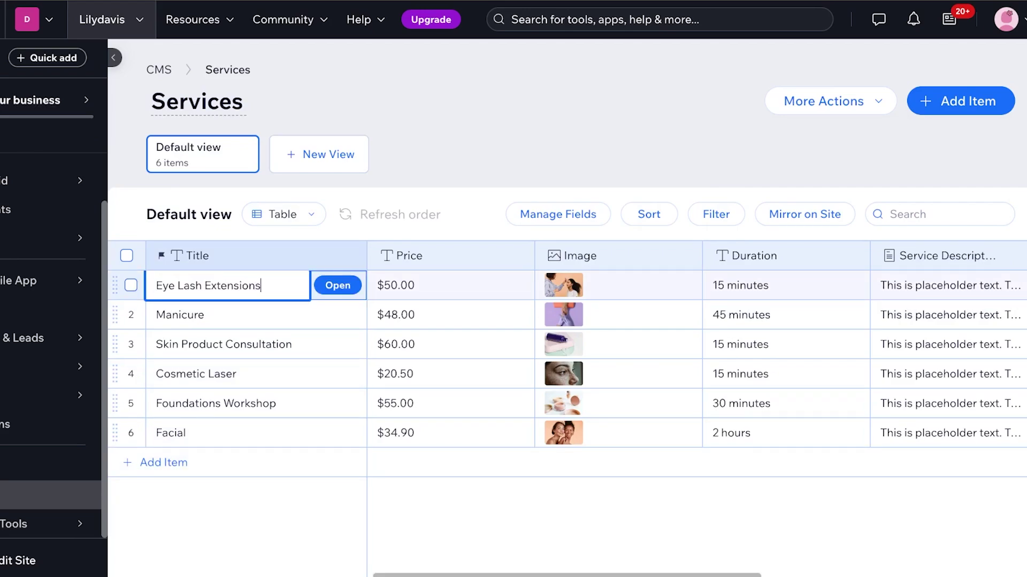
key(Return)
text(A)
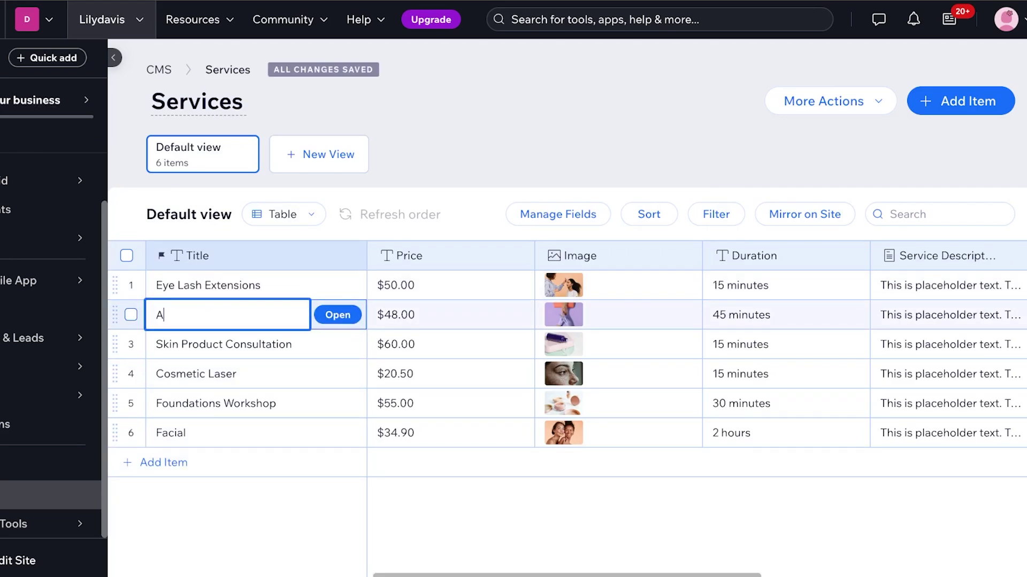
text(crylic Nails)
key(Return)
text(Gel N)
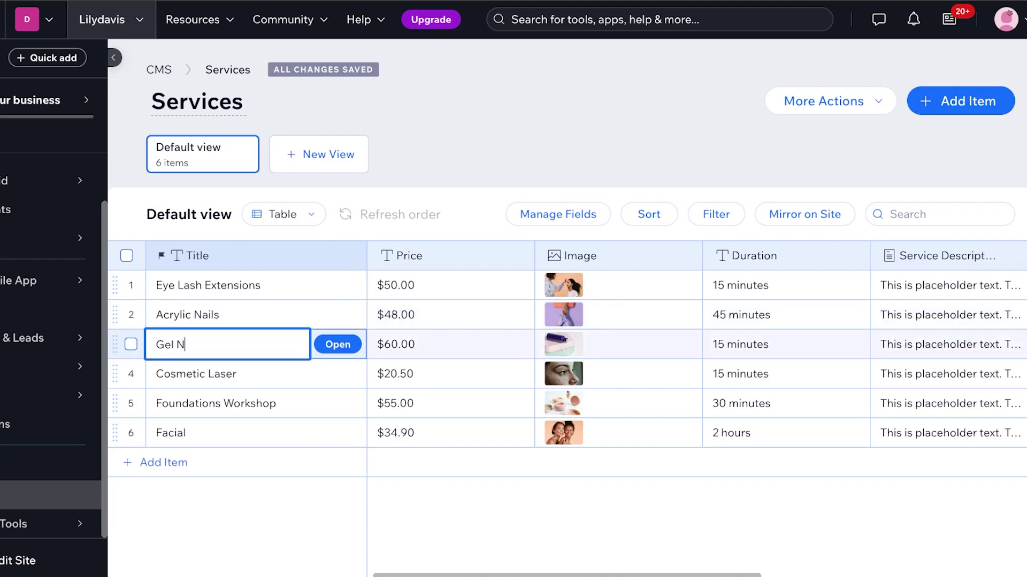
text(ails)
Step: Clear the titles of the last three items and reopen the Services collection
drag(235, 433, 235, 376)
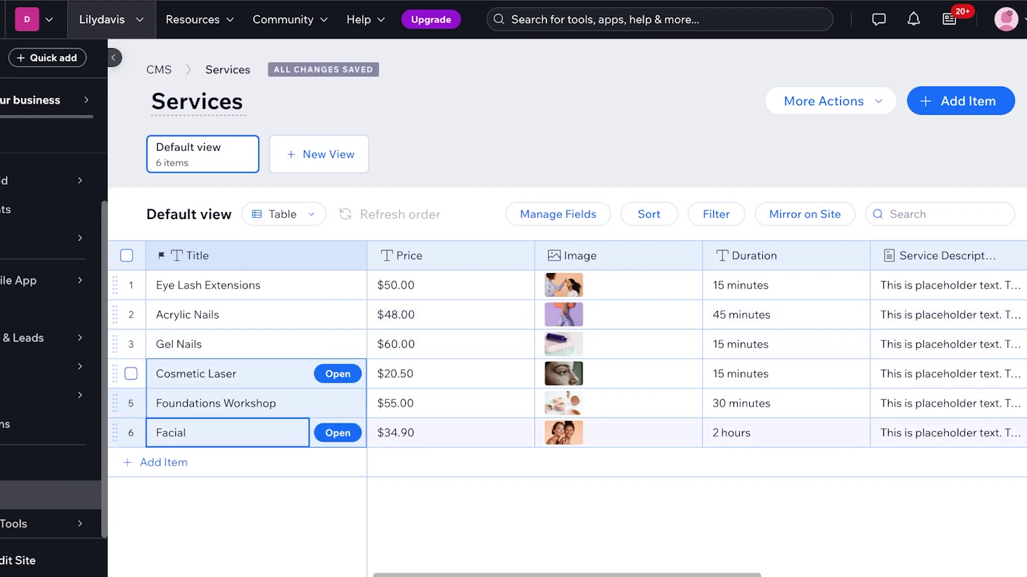
key(Delete)
key(Tab)
key(Tab)
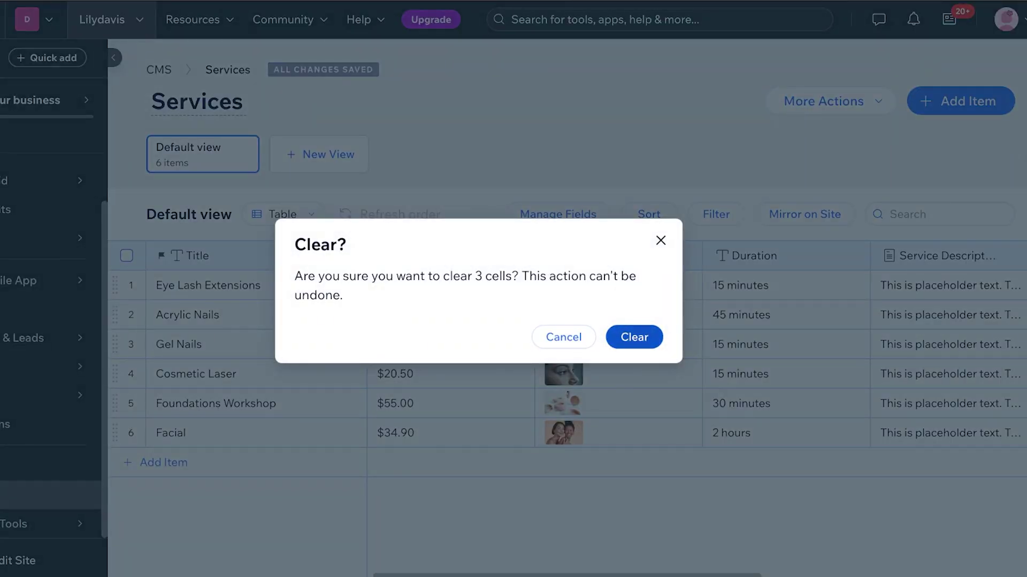
key(Return)
drag(241, 373, 904, 431)
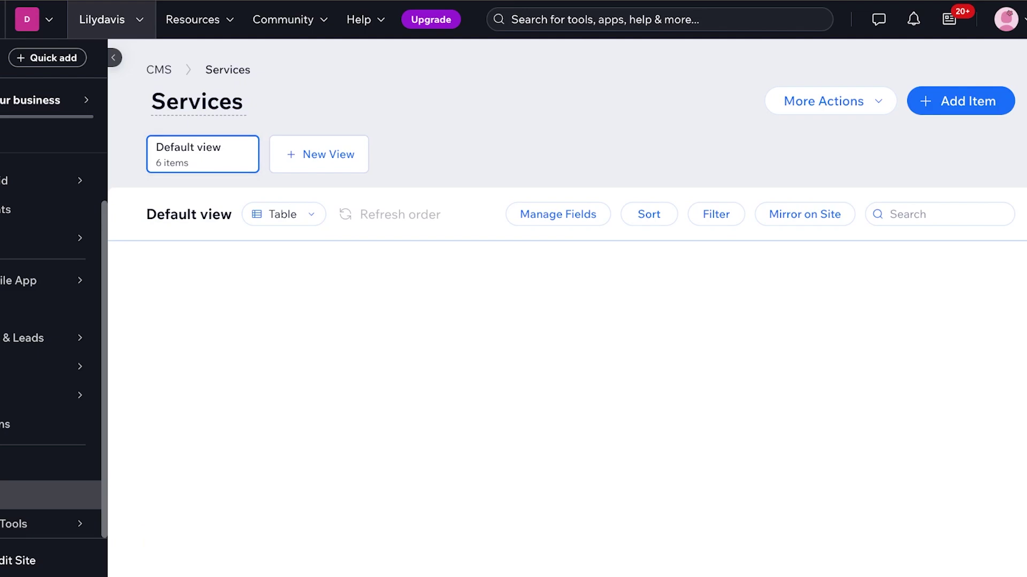
click(159, 70)
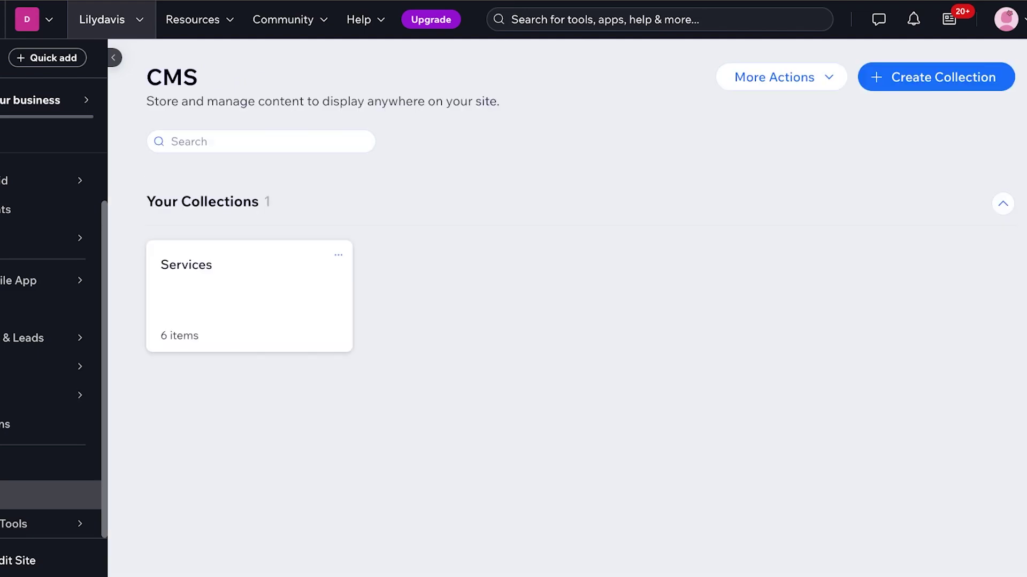
click(225, 291)
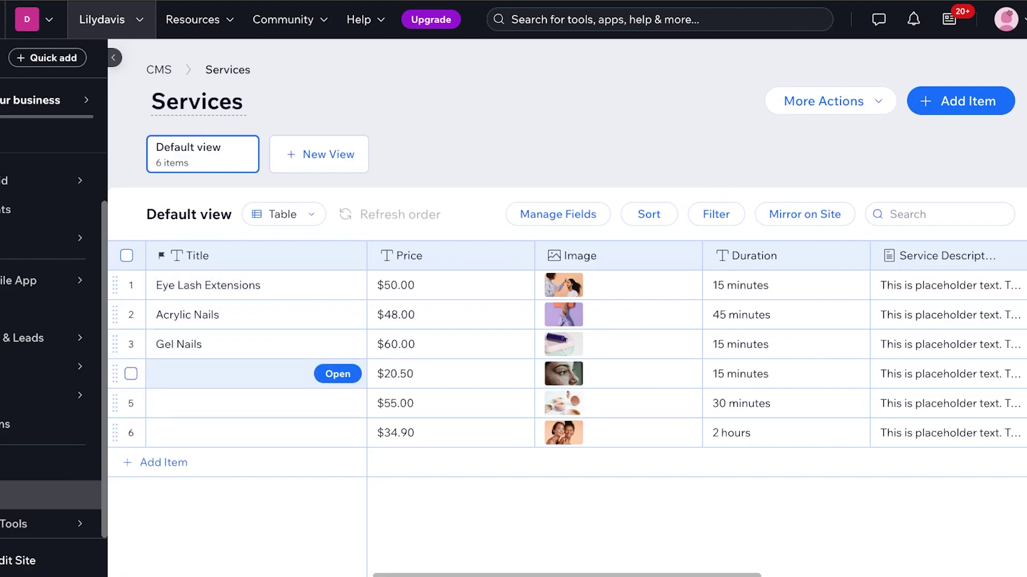
Step: Delete the last three items from the Services collection
click(131, 374)
click(131, 403)
click(131, 432)
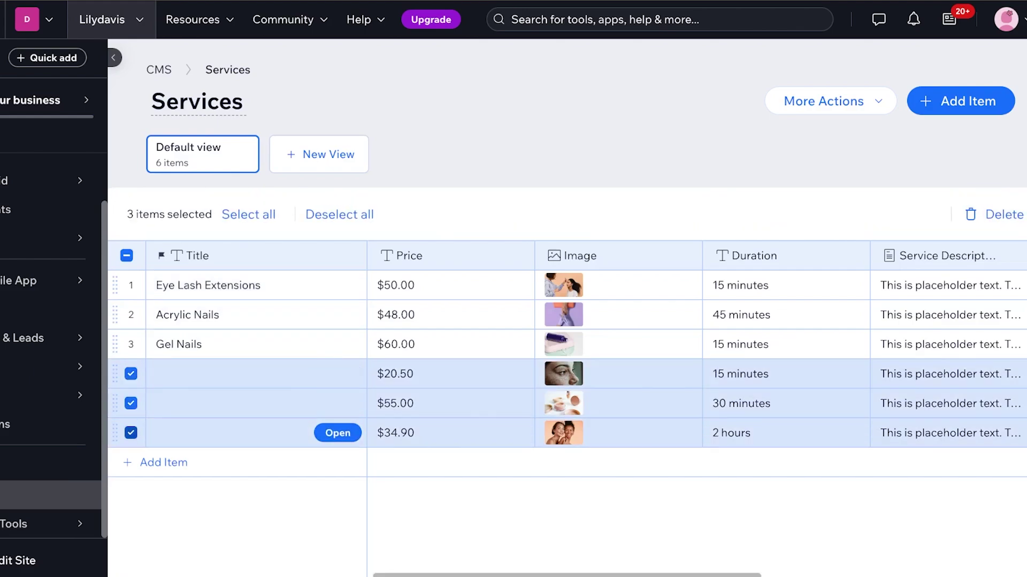
click(995, 214)
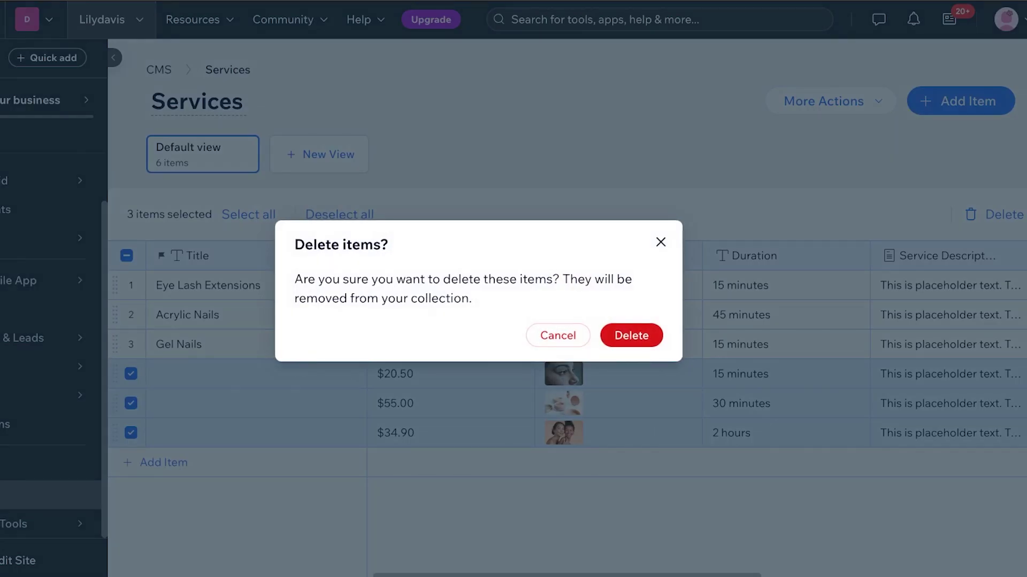
click(627, 334)
Step: Set the price of Eye Lash Extensions to $60
drag(451, 285, 451, 344)
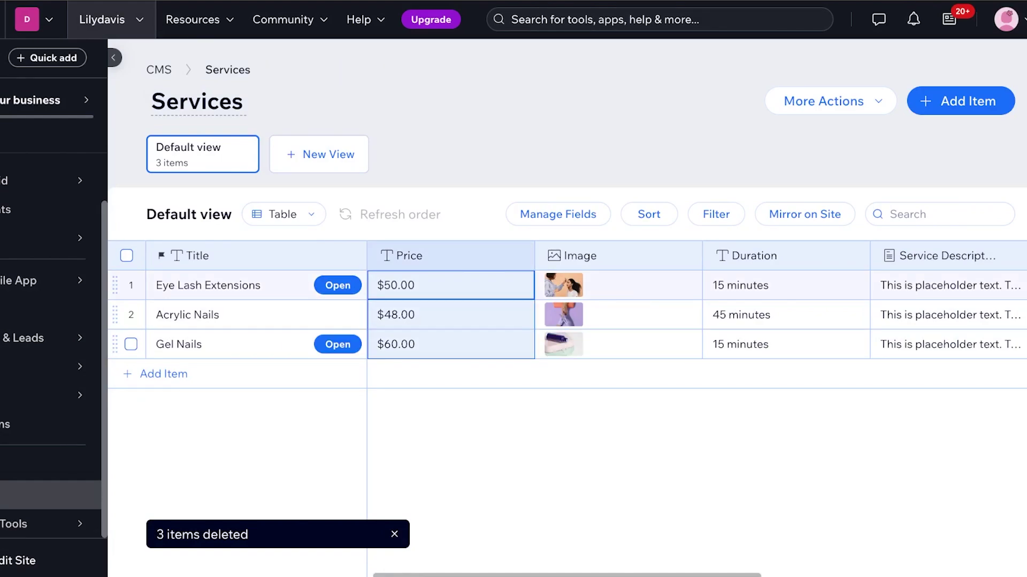
text(60)
click(399, 315)
double_click(399, 315)
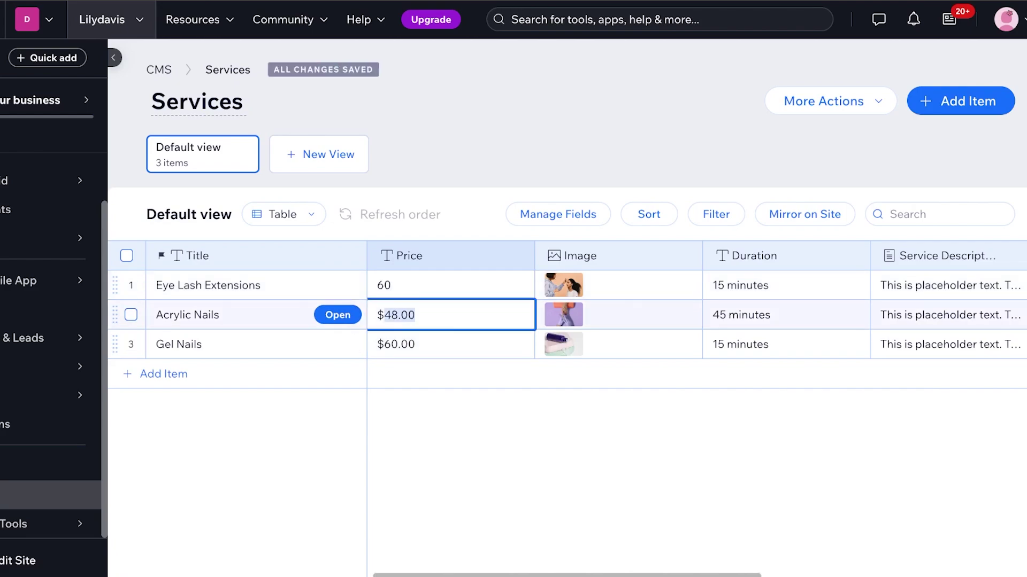
triple_click(398, 315)
click(399, 285)
double_click(399, 285)
text($60)
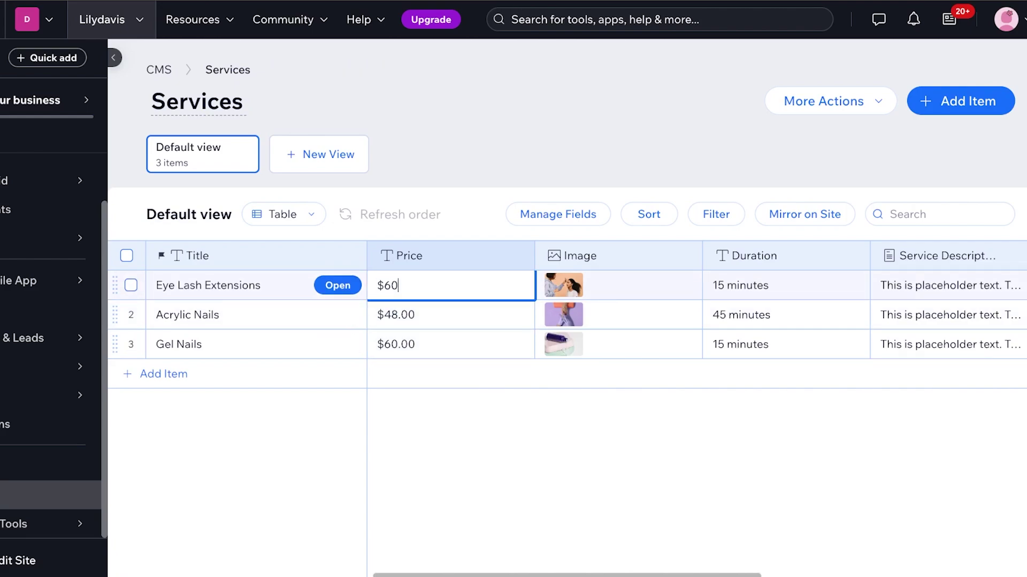
key(Return)
Step: Set the price of Acrylic Nails to $70 and of Gel Nails to $50
key(Return)
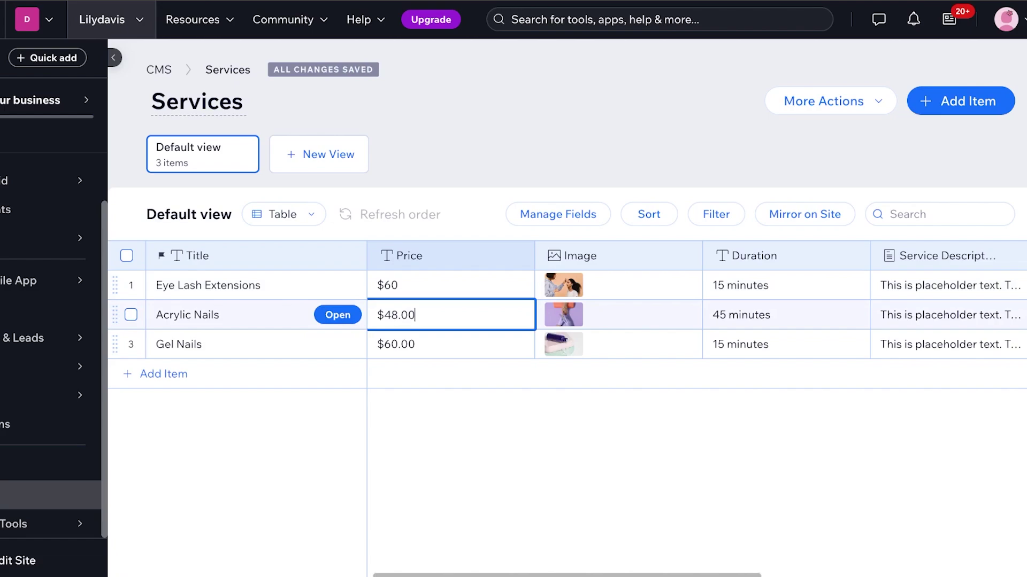
text(70)
click(400, 372)
double_click(400, 345)
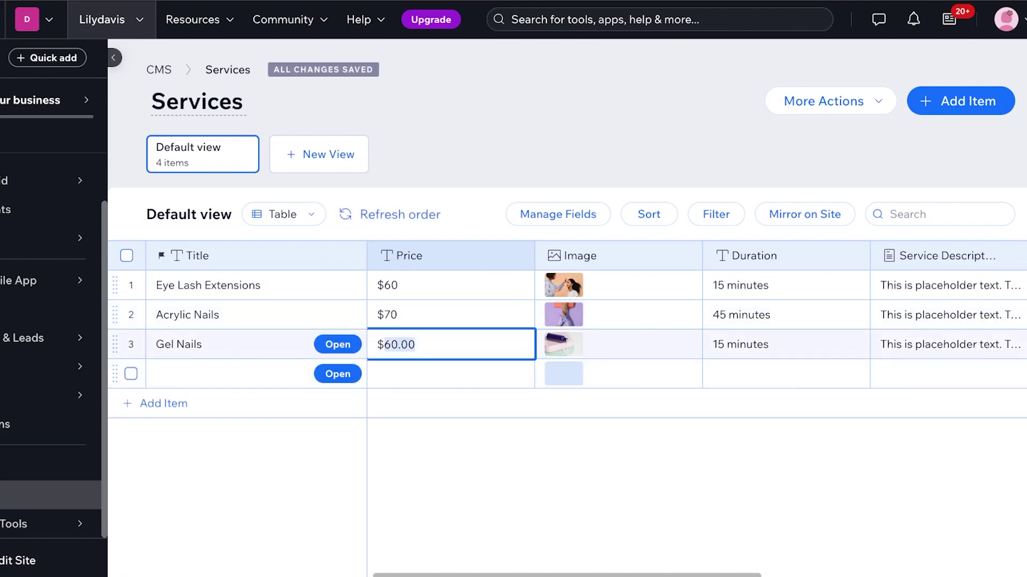
text(50)
key(Return)
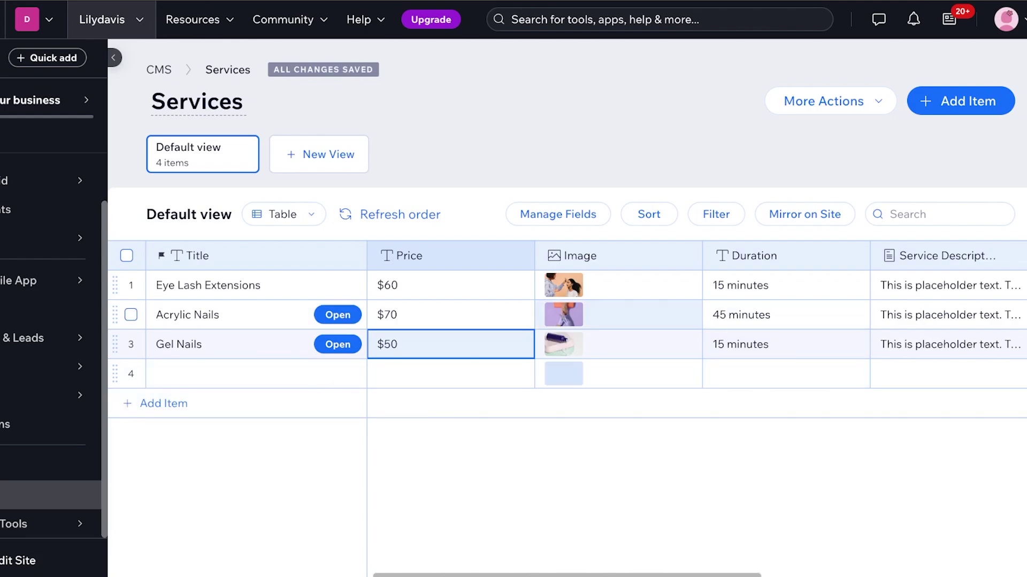
key(Tab)
key(Return)
key(Escape)
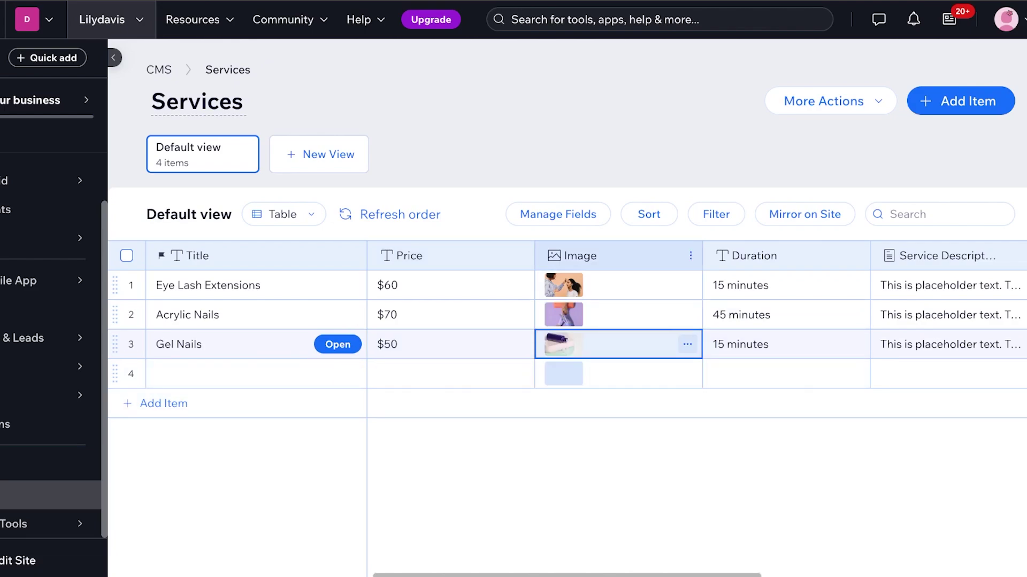
click(690, 256)
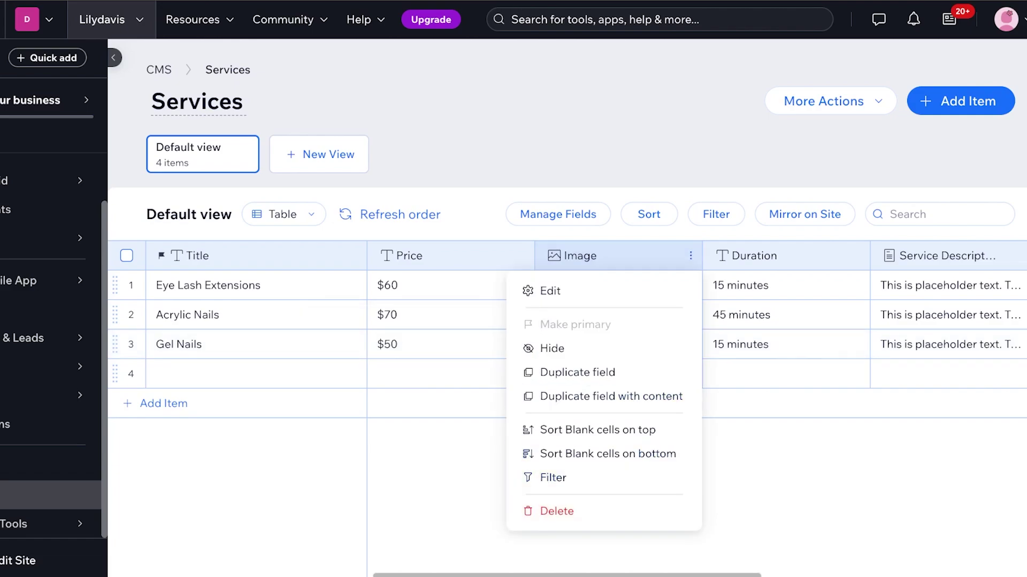
click(230, 286)
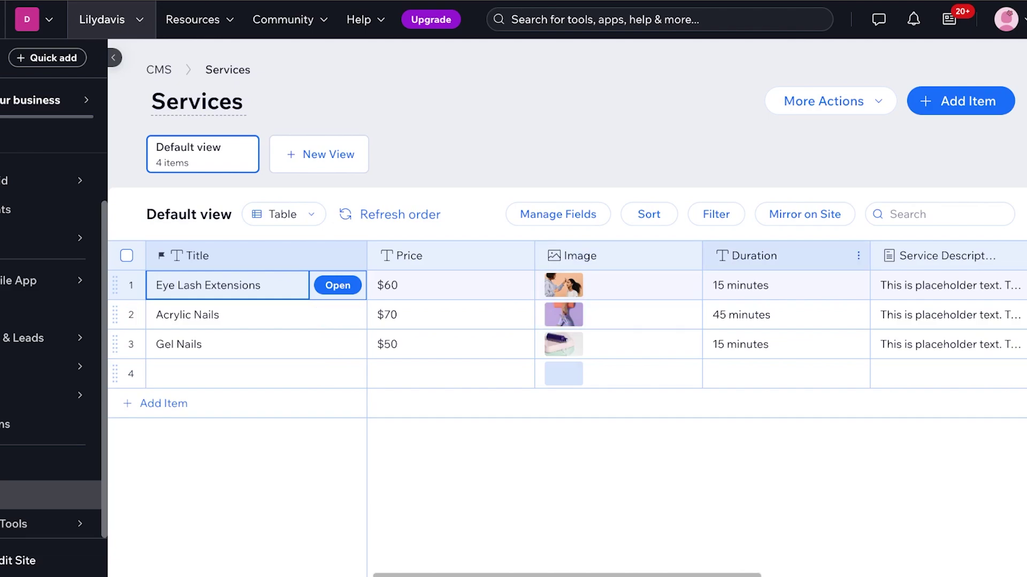
Step: Delete the Duration field from the Services collection, accepting the deletion confirmation
click(858, 255)
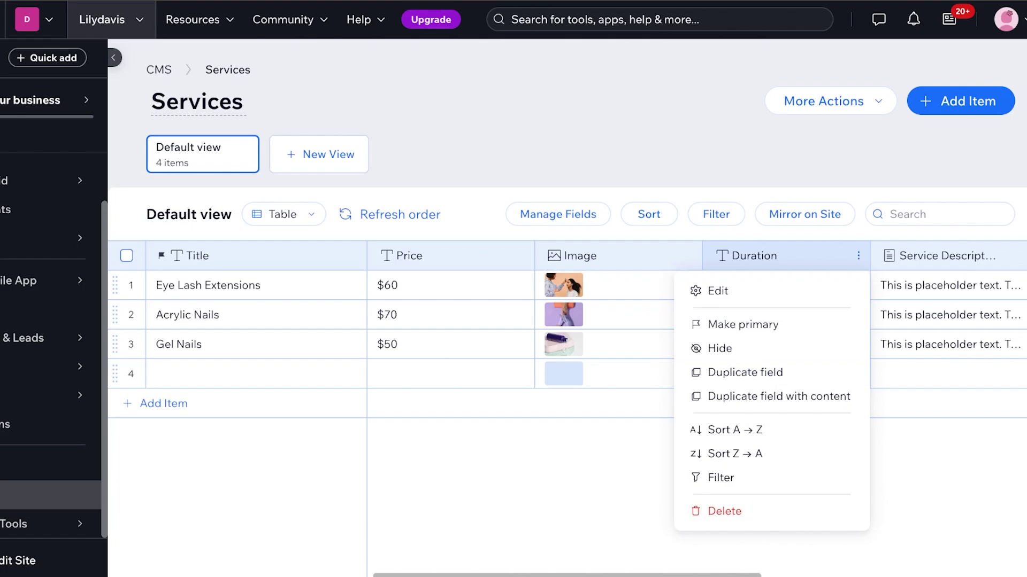
click(724, 511)
click(300, 267)
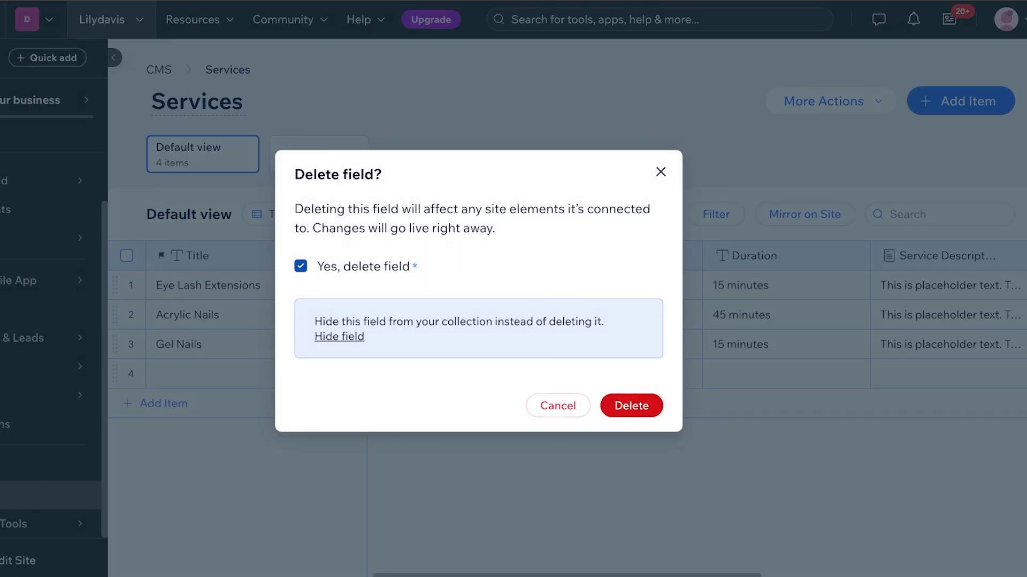
click(631, 406)
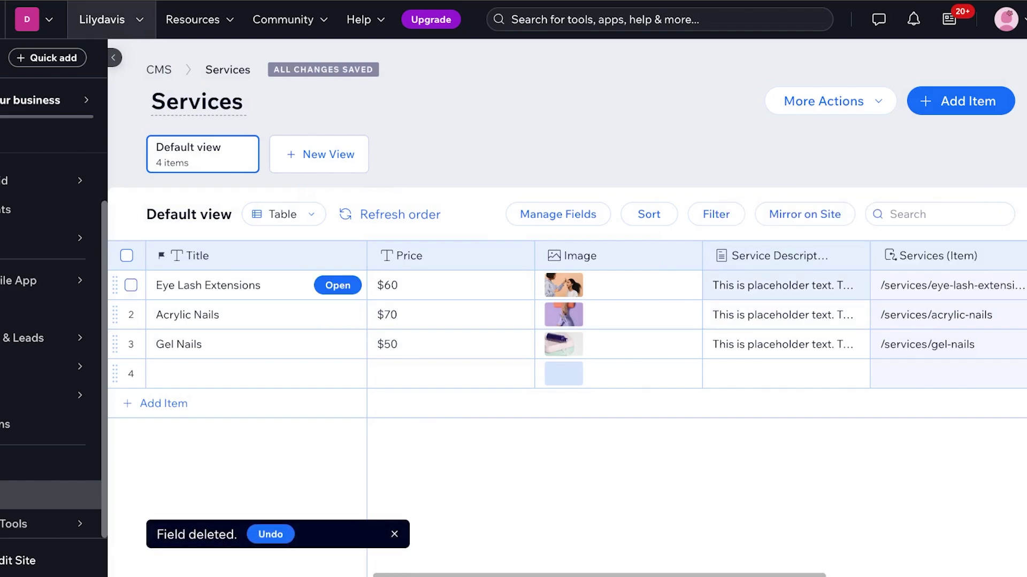
Step: Open the Eye Lash Extensions service description for editing and remove all its placeholder text
click(786, 286)
double_click(786, 286)
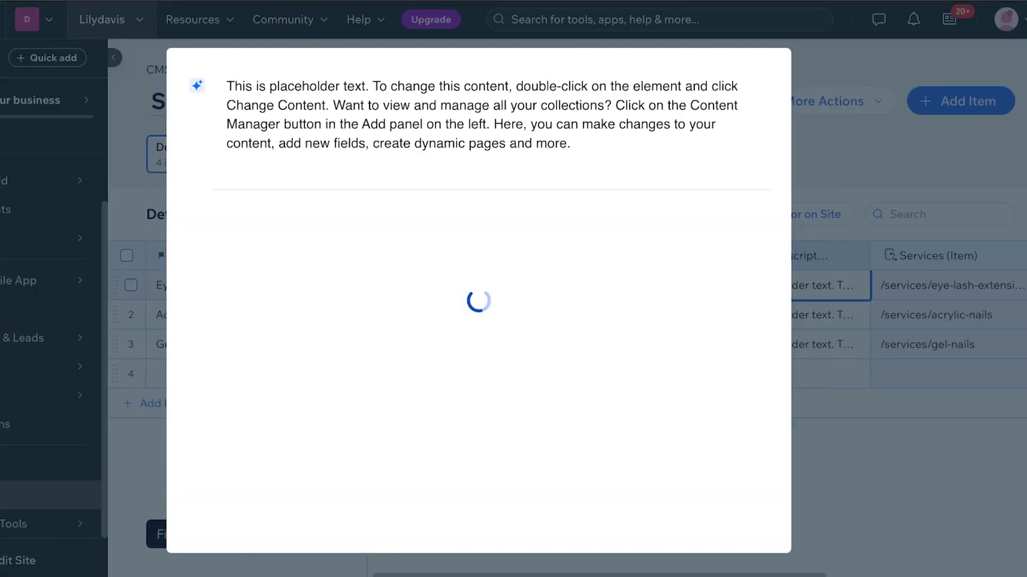
drag(453, 182, 225, 124)
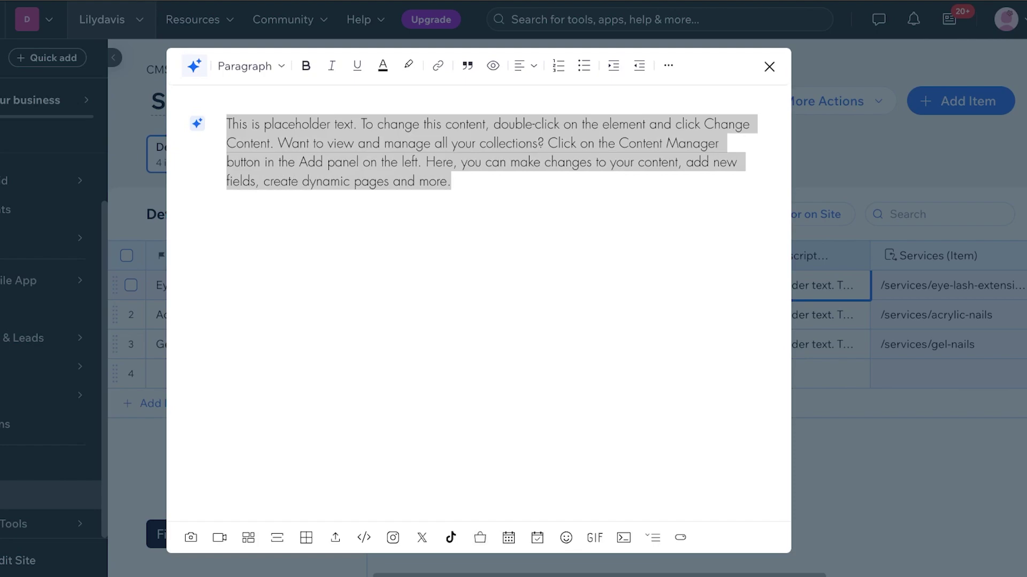
click(194, 66)
click(267, 102)
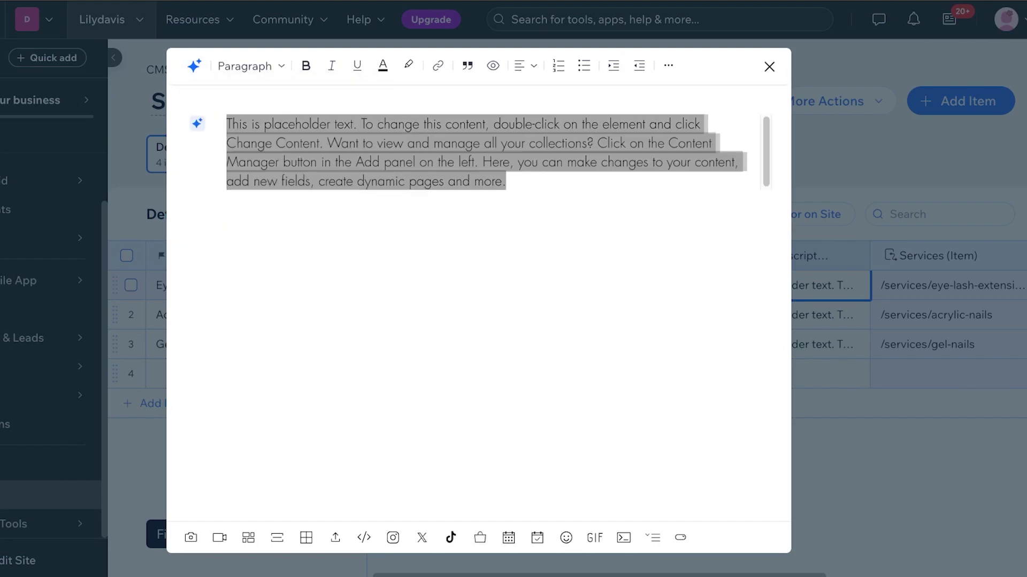
key(ctrl+a)
key(Delete)
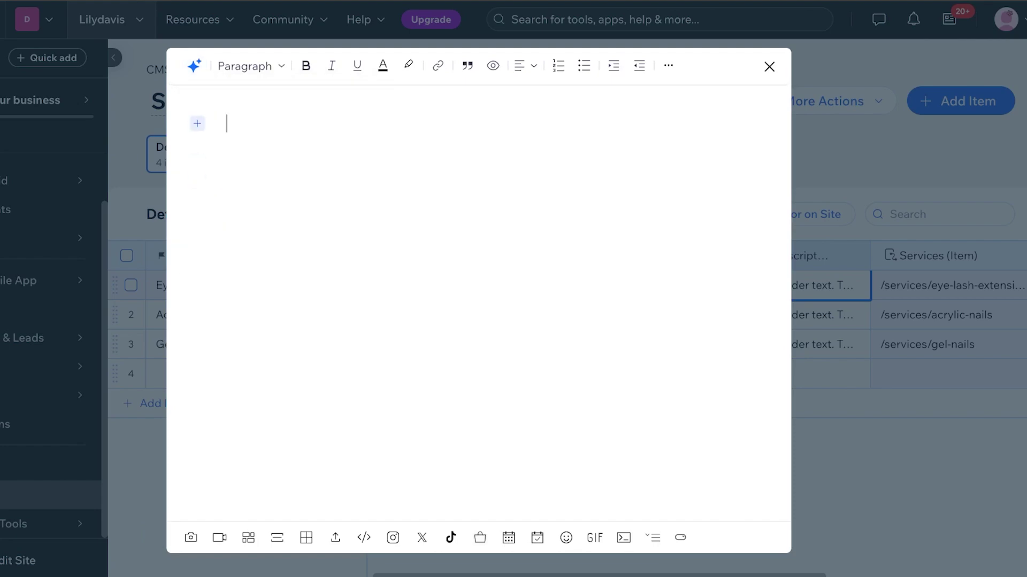
Step: Generate description text with Content AI using the prompt "write about lash extensions"
click(196, 66)
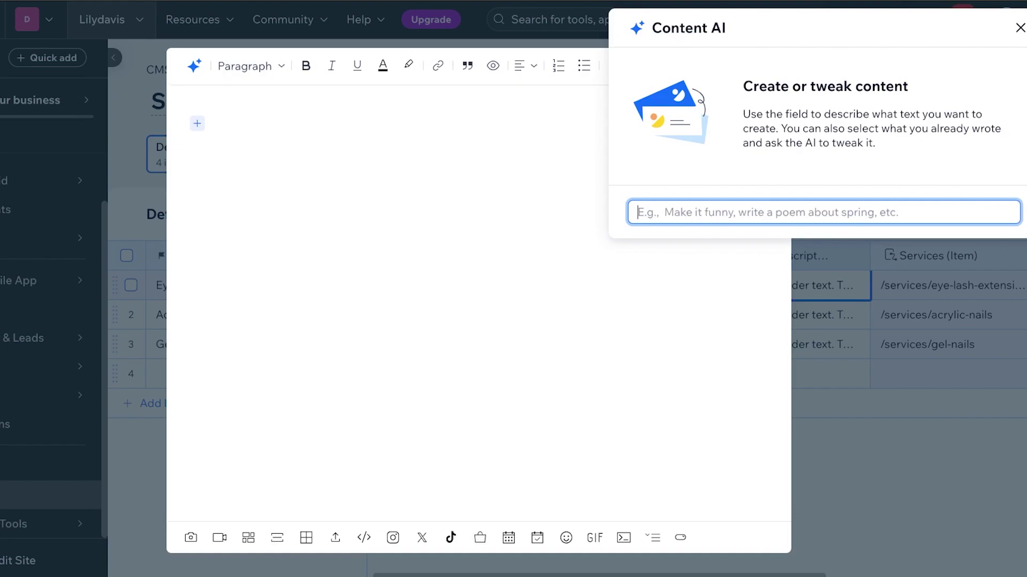
text(write about l)
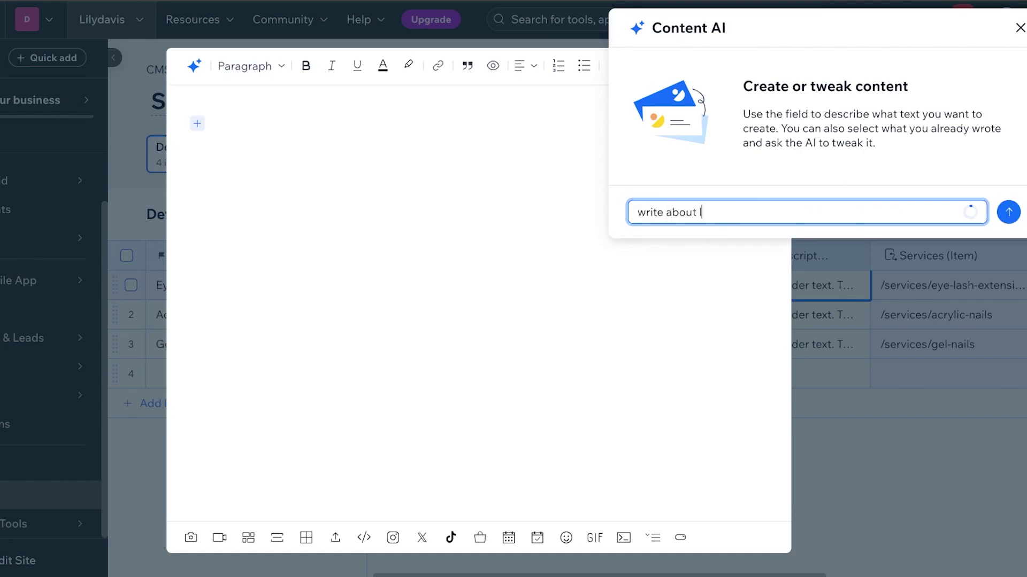
text(ash extensions)
key(Return)
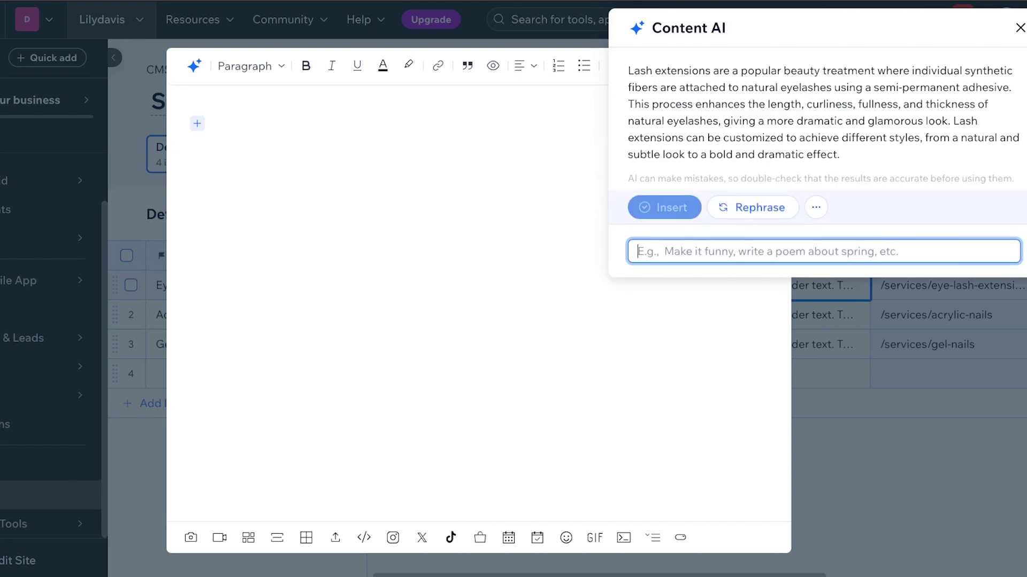
Step: Insert the generated lash extensions text into the Eye Lash Extensions description and close the description
click(664, 207)
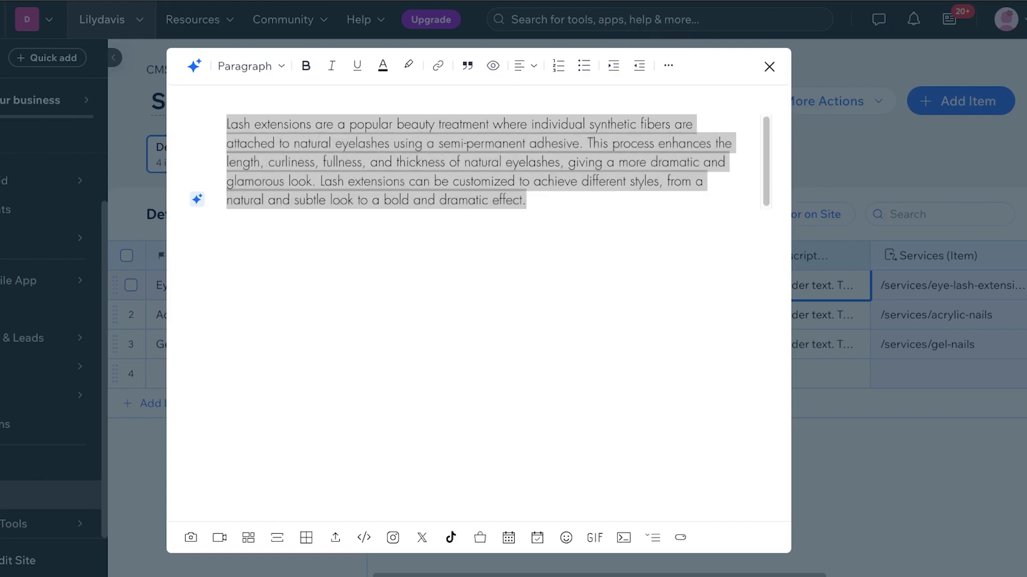
click(769, 66)
Step: Reopen the Eye Lash Extensions description and replace all its text with "acrylic nails"
click(829, 285)
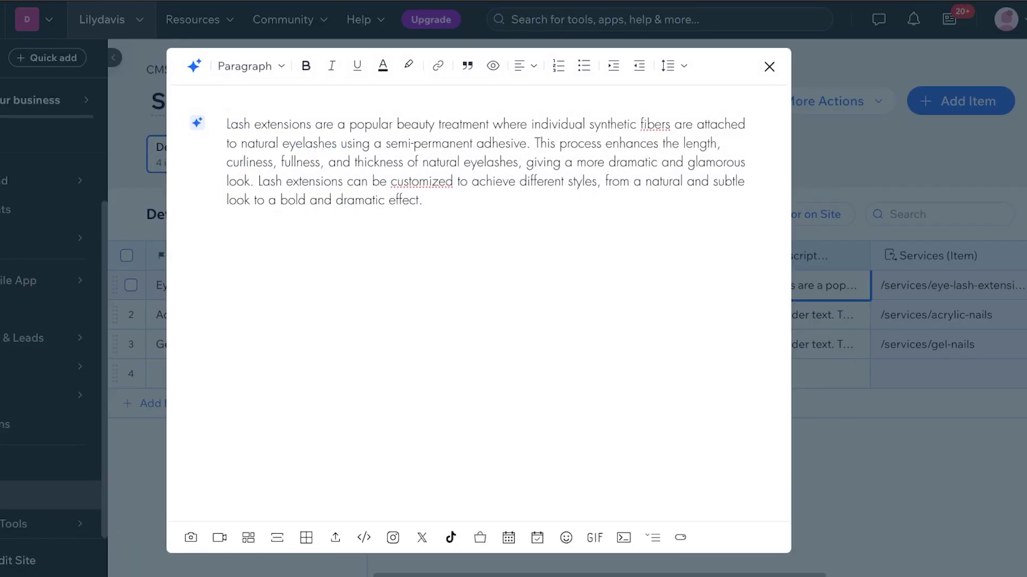
key(ctrl+a)
text(ac)
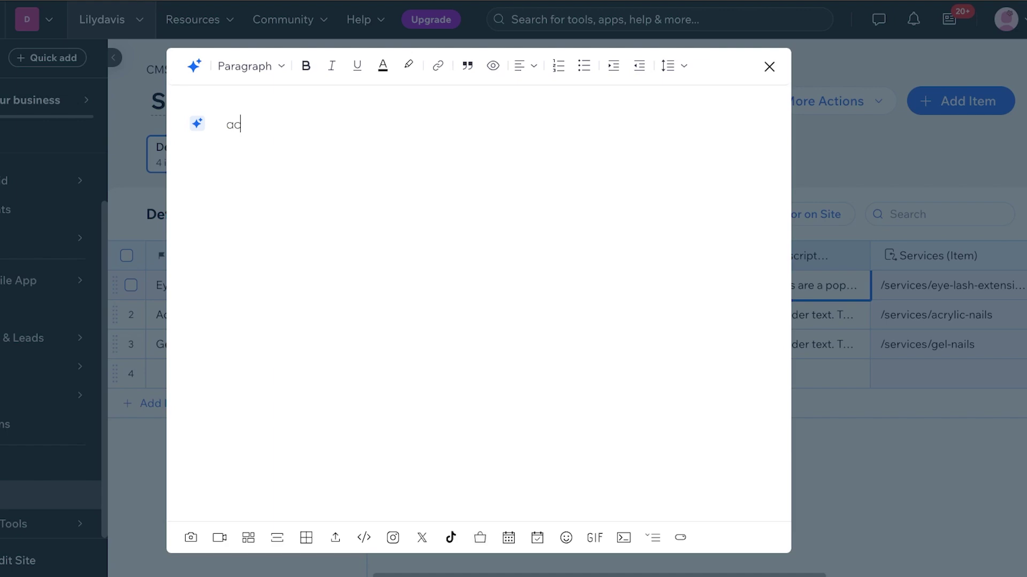
text(rylic nails)
Step: Generate text with Content AI from the prompt "acrylic nails", insert it below the existing line and close the description
click(194, 66)
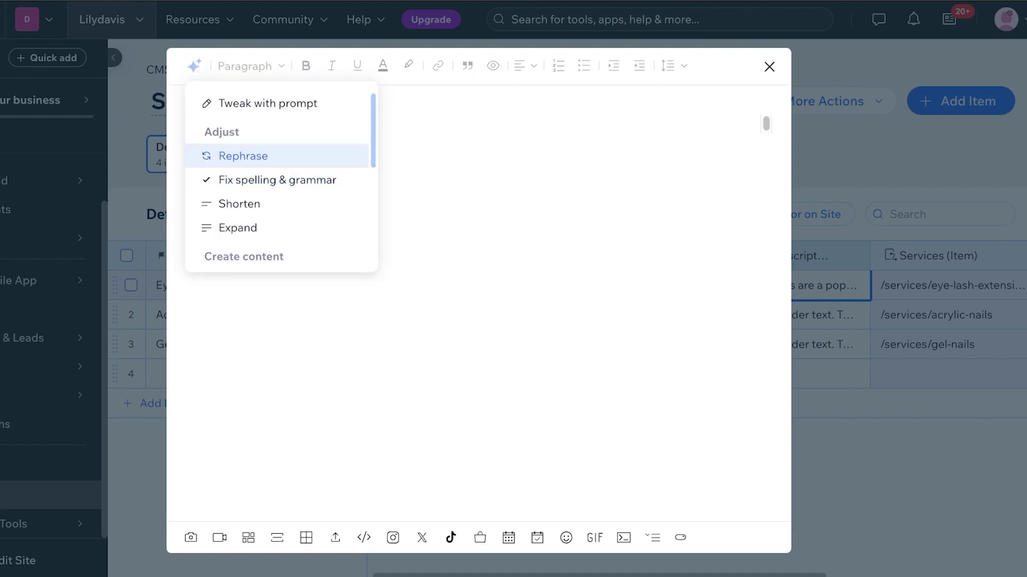
click(268, 103)
click(198, 133)
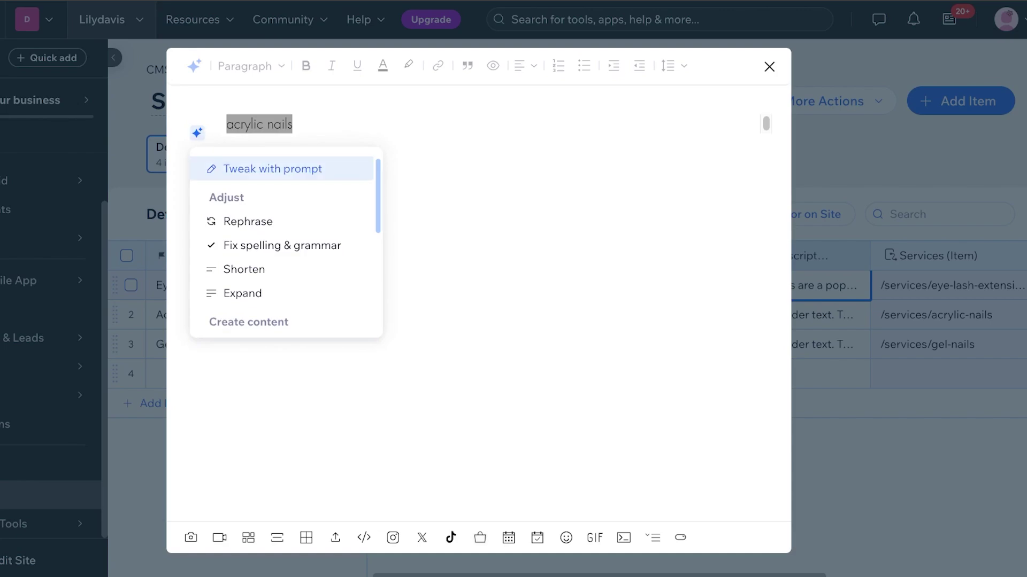
click(304, 169)
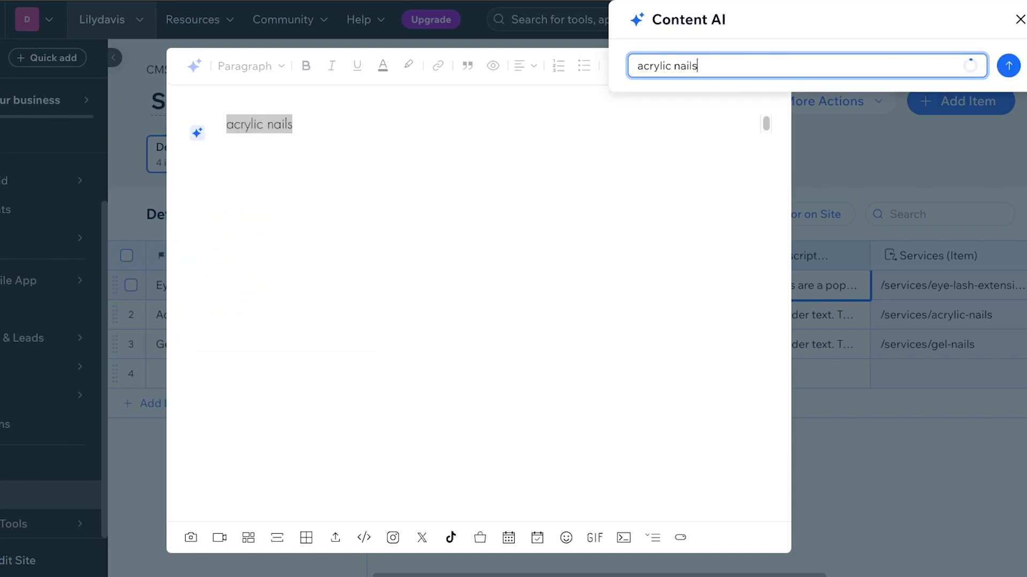
key(Return)
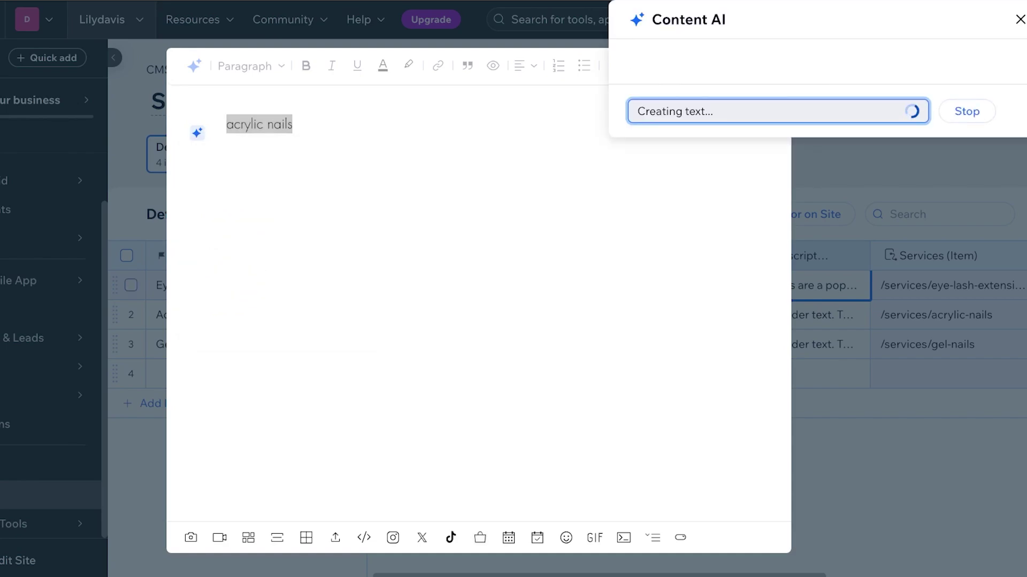
click(796, 115)
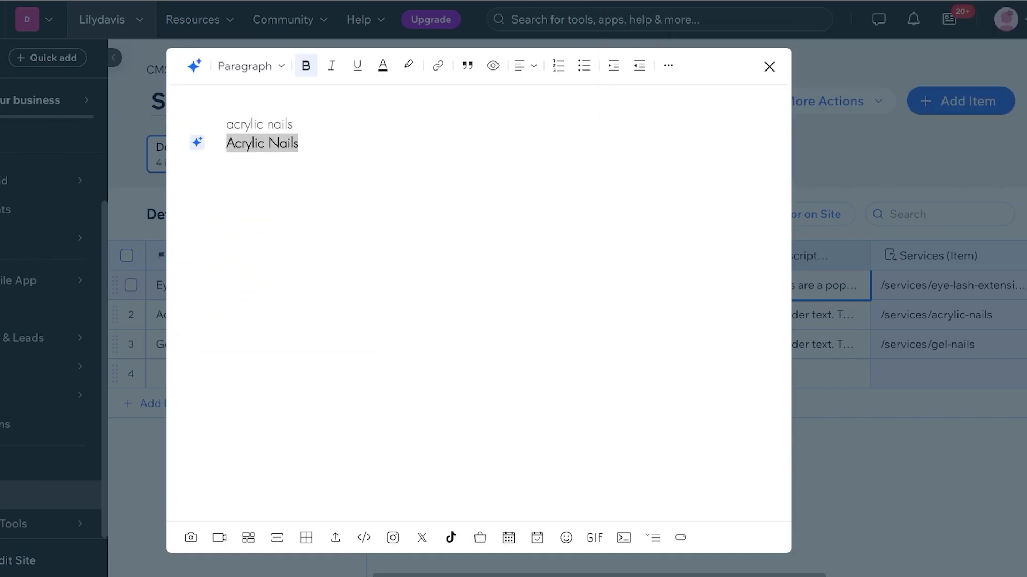
click(768, 66)
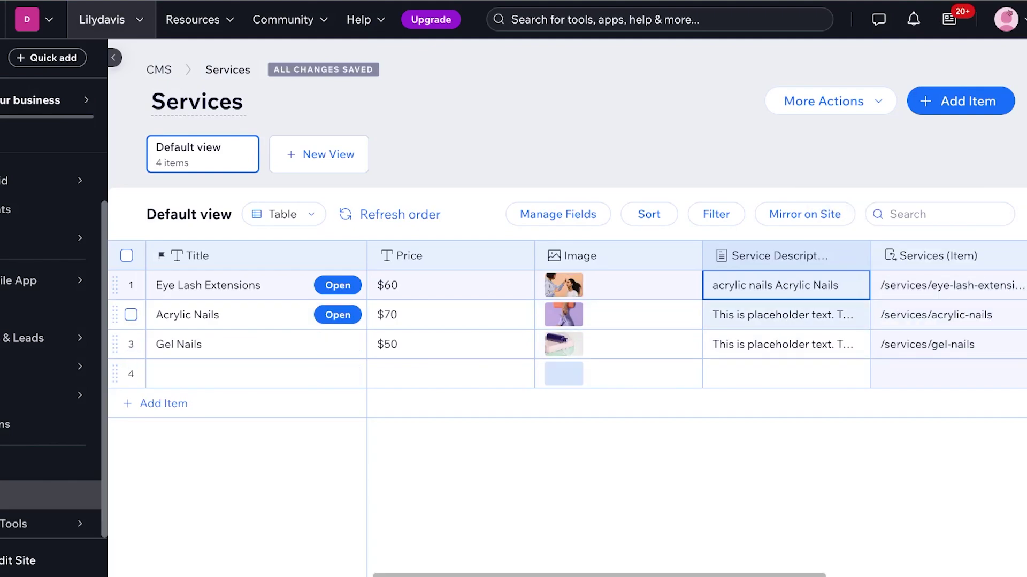
Step: Reopen the Eye Lash Extensions description and delete both acrylic nails lines from it
double_click(786, 315)
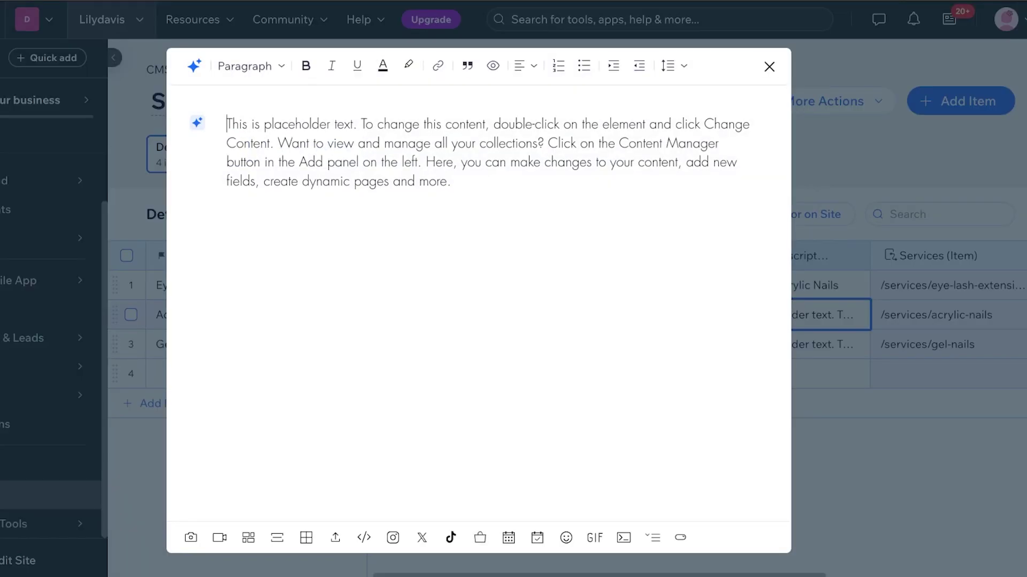
click(769, 66)
double_click(786, 285)
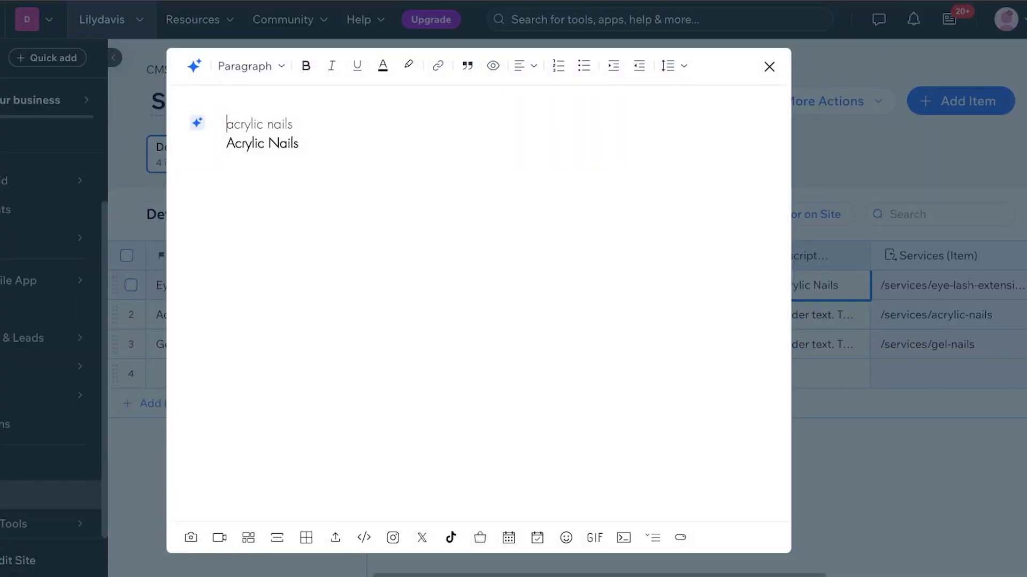
click(769, 67)
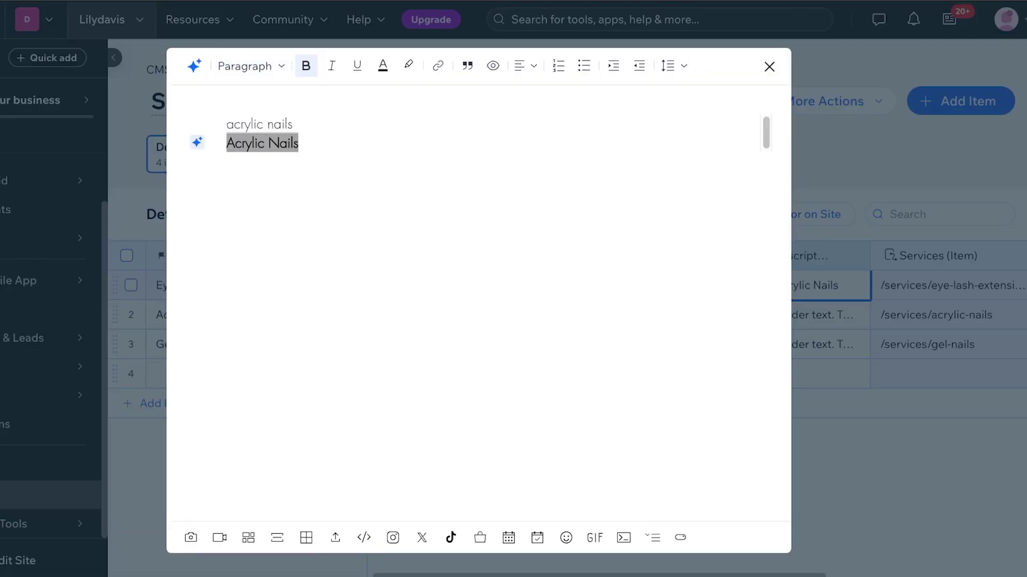
click(293, 124)
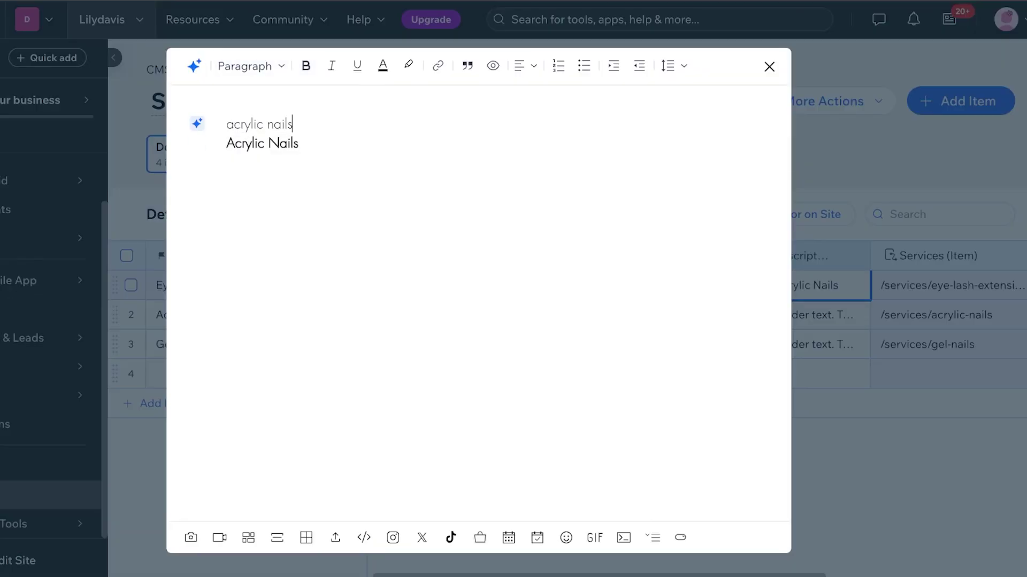
key(BackSpace)
drag(287, 124, 226, 124)
key(BackSpace)
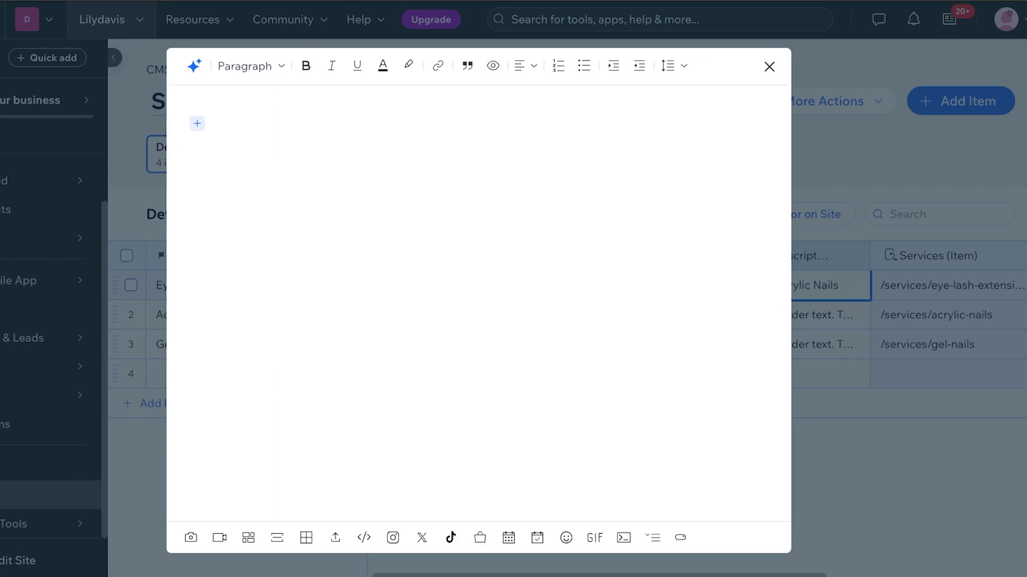
Step: Generate a new text about lash extensions with Content AI, insert it as the Eye Lash Extensions description and close the description
key(space)
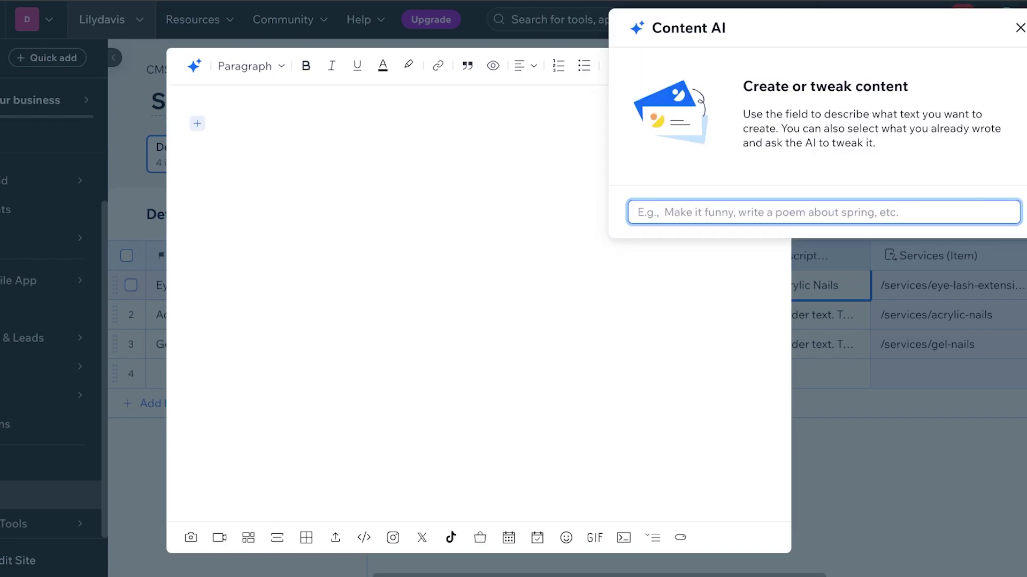
text(lash ec)
key(Return)
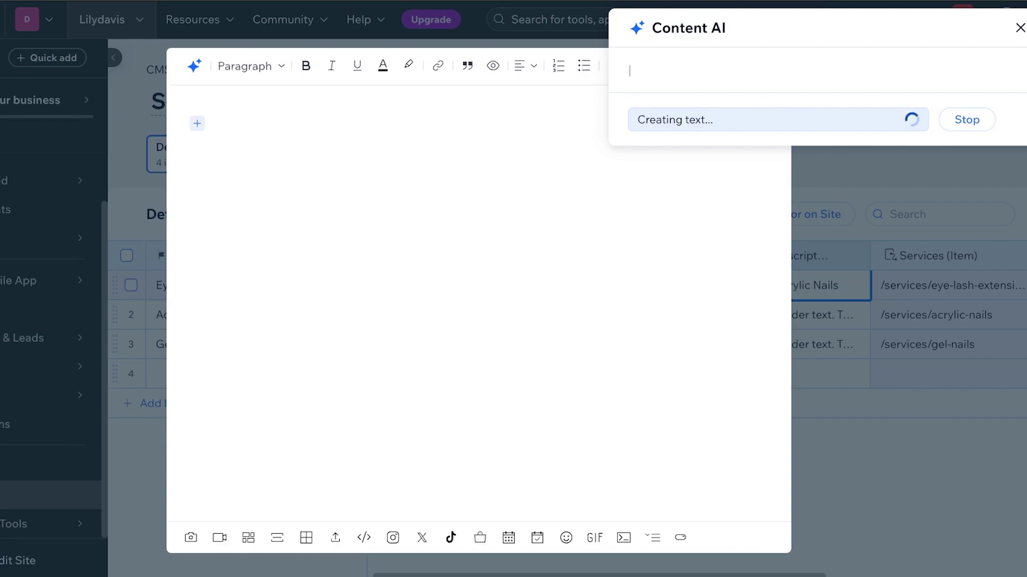
click(664, 303)
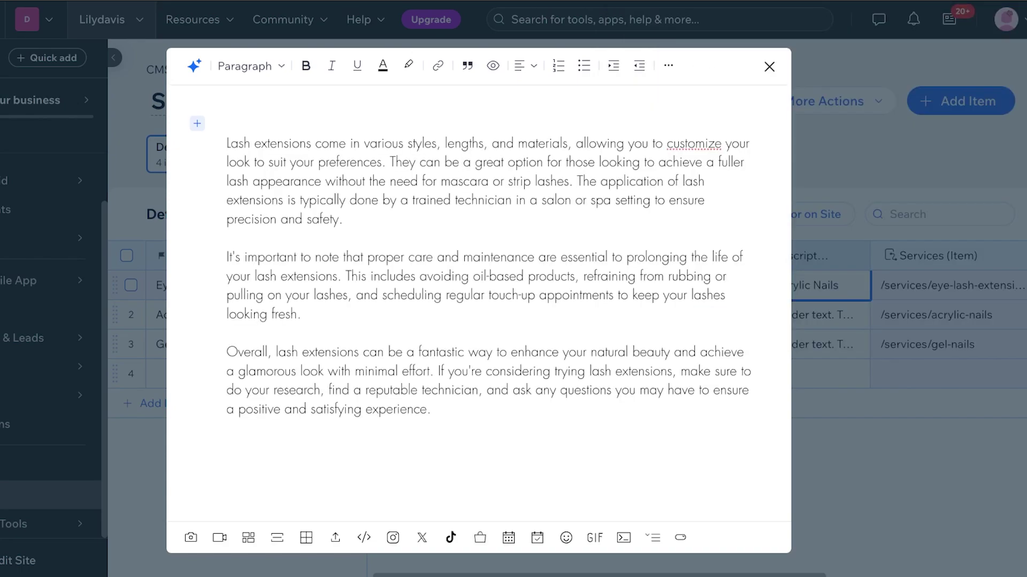
click(753, 391)
click(769, 66)
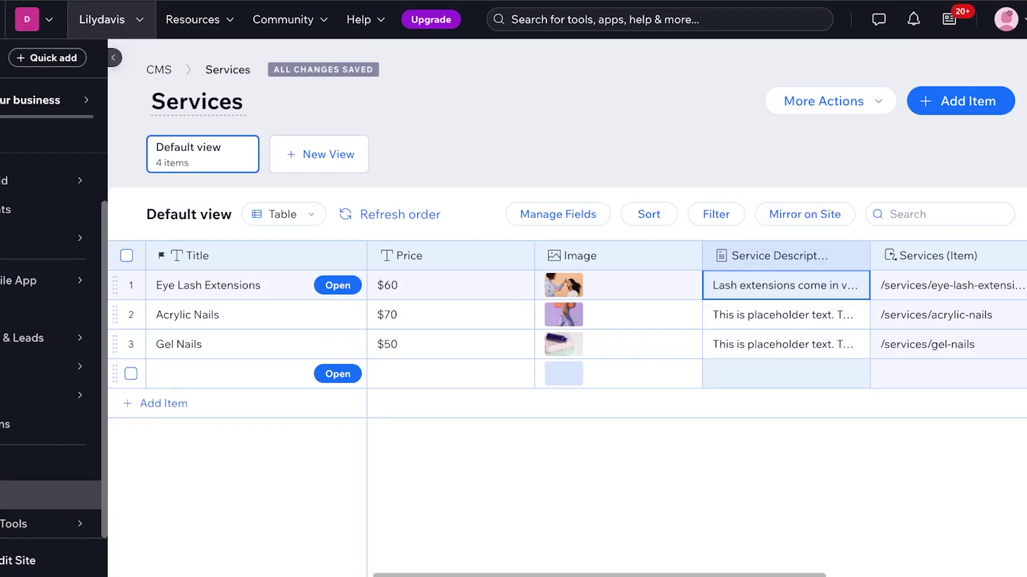
Step: Examine the options of the Services (Item) dynamic URL field and the field types available for a new collection field
scroll(589, 321, right, 5)
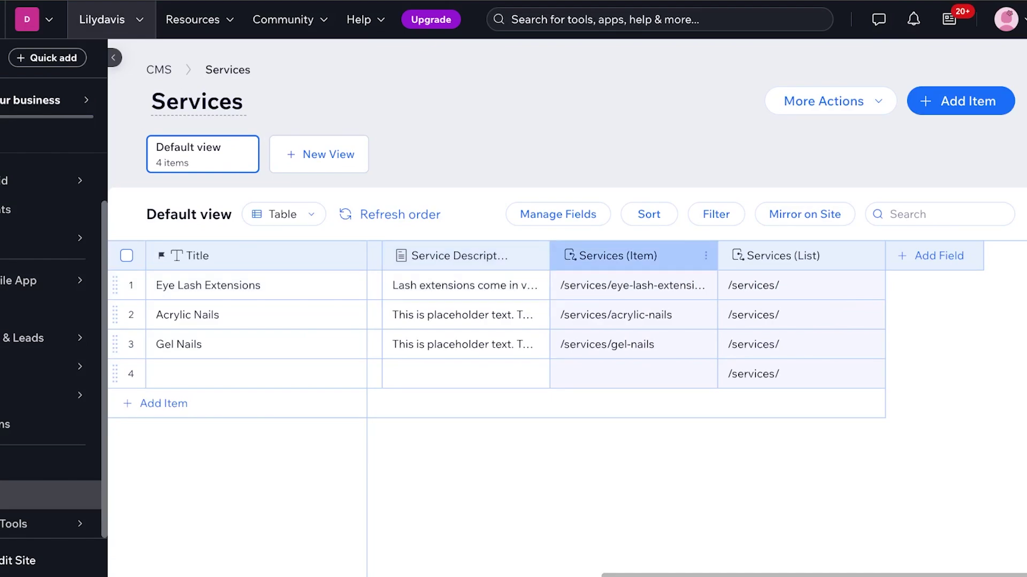
click(706, 256)
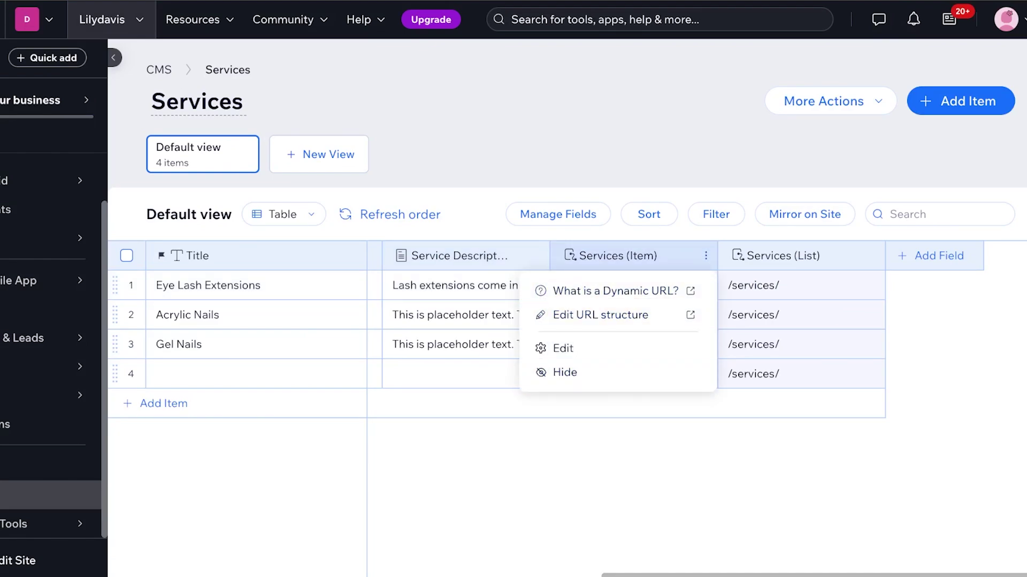
click(610, 439)
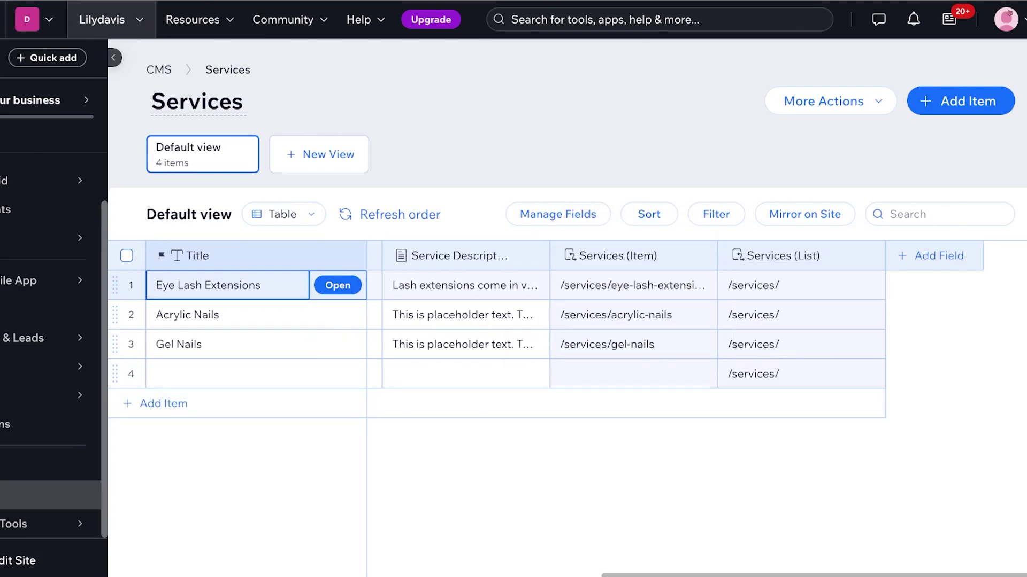
click(933, 255)
scroll(479, 298, down, 5)
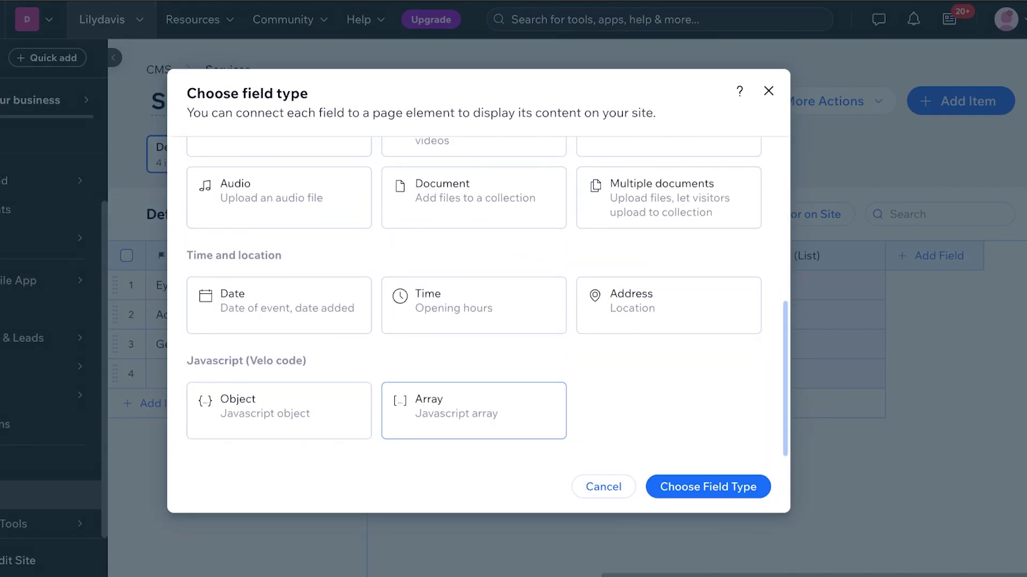
scroll(474, 321, up, 2)
scroll(478, 298, up, 5)
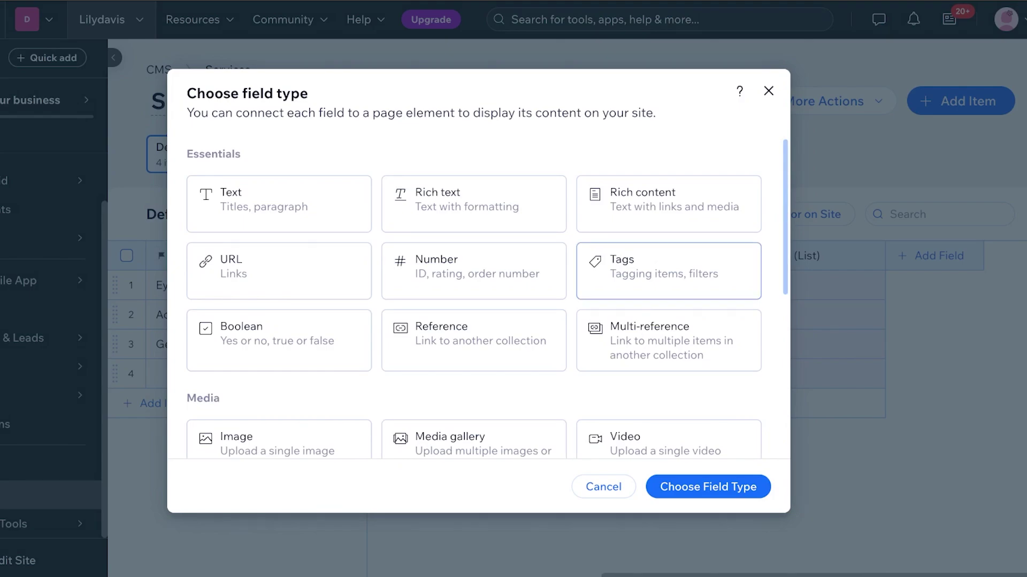
click(769, 91)
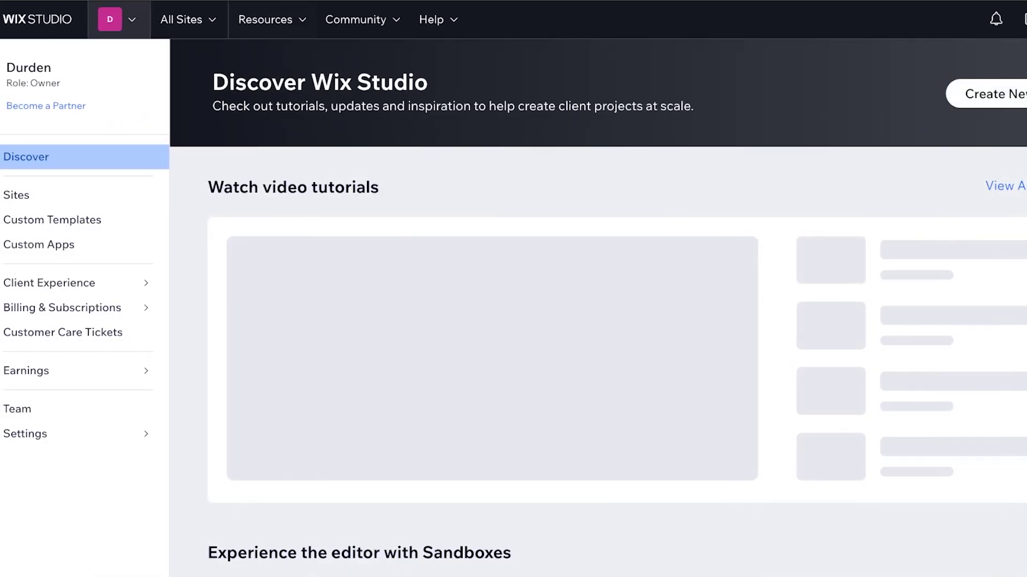
Step: Open the existing site from the account's site list and go to its Services (List) dynamic page in the editor
mouse_move(188, 19)
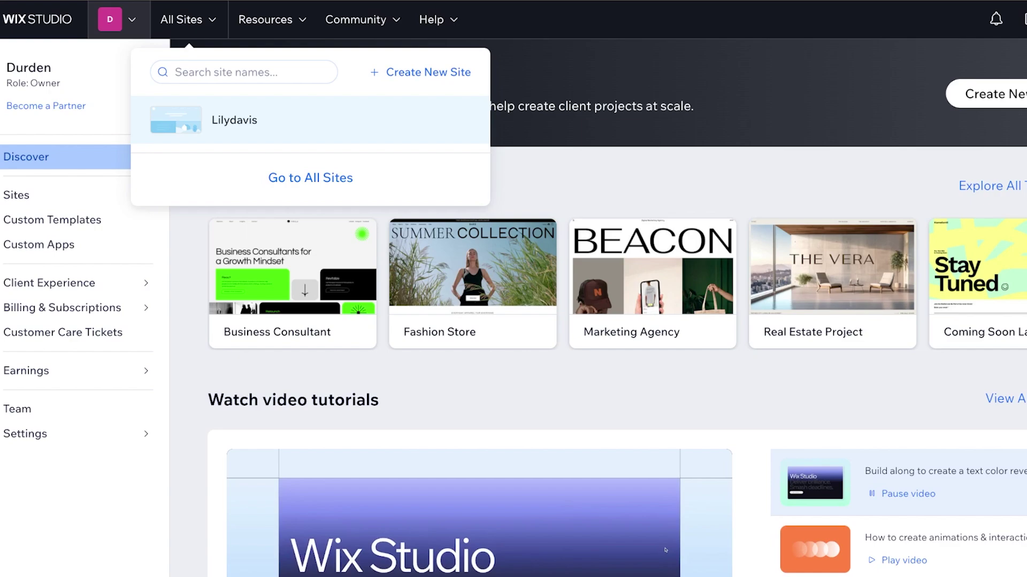
click(234, 120)
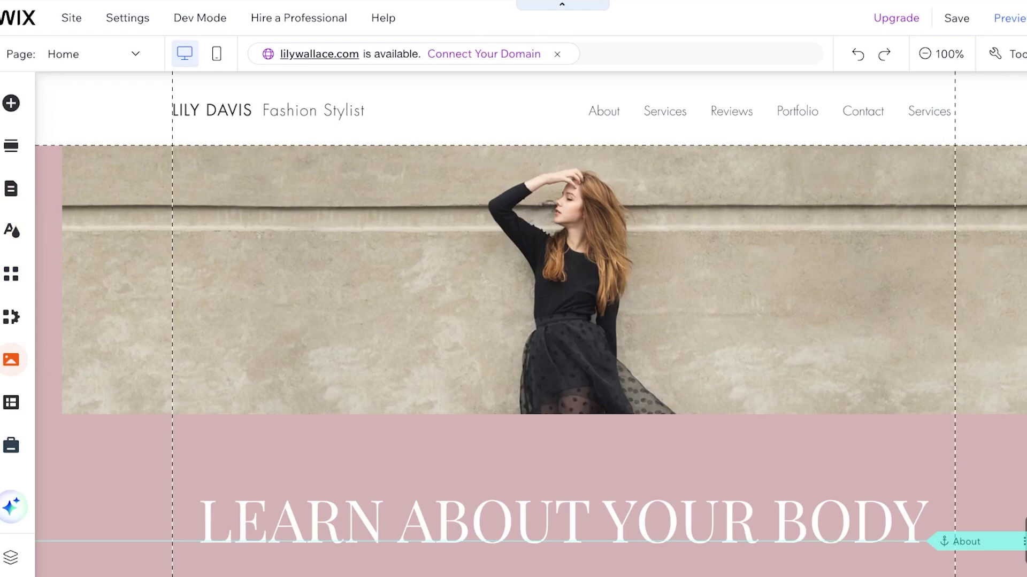
click(11, 188)
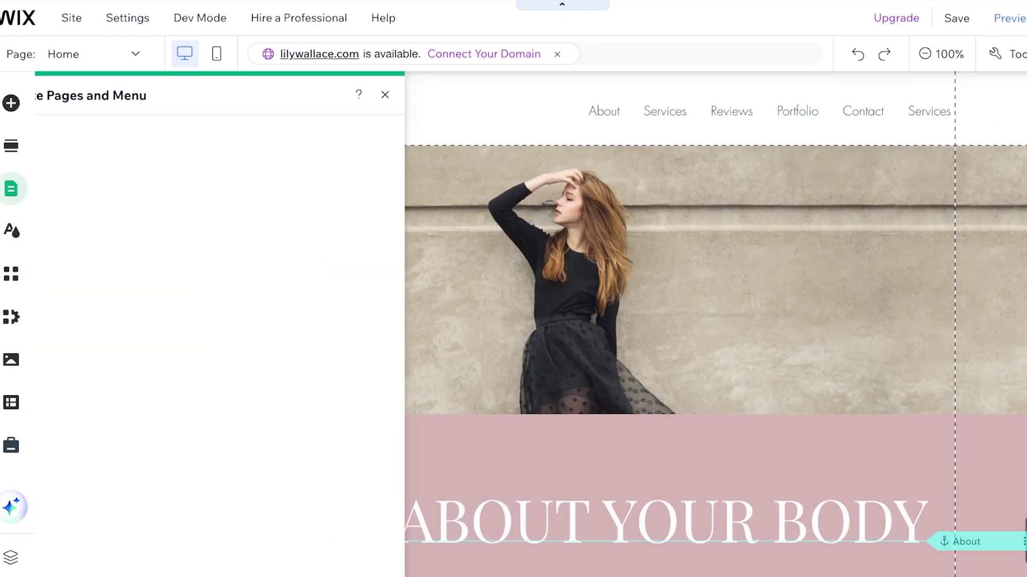
click(95, 165)
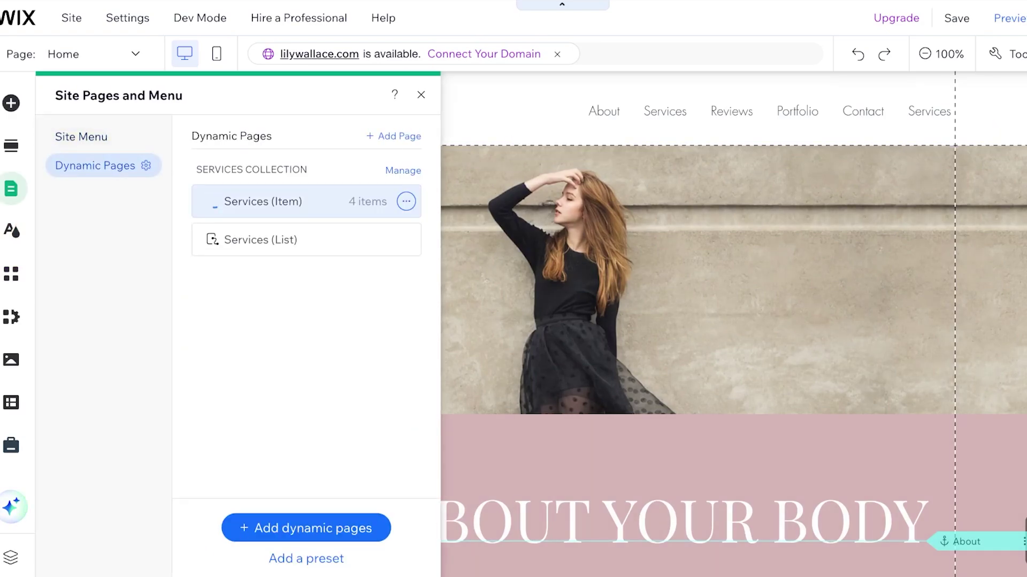
click(305, 239)
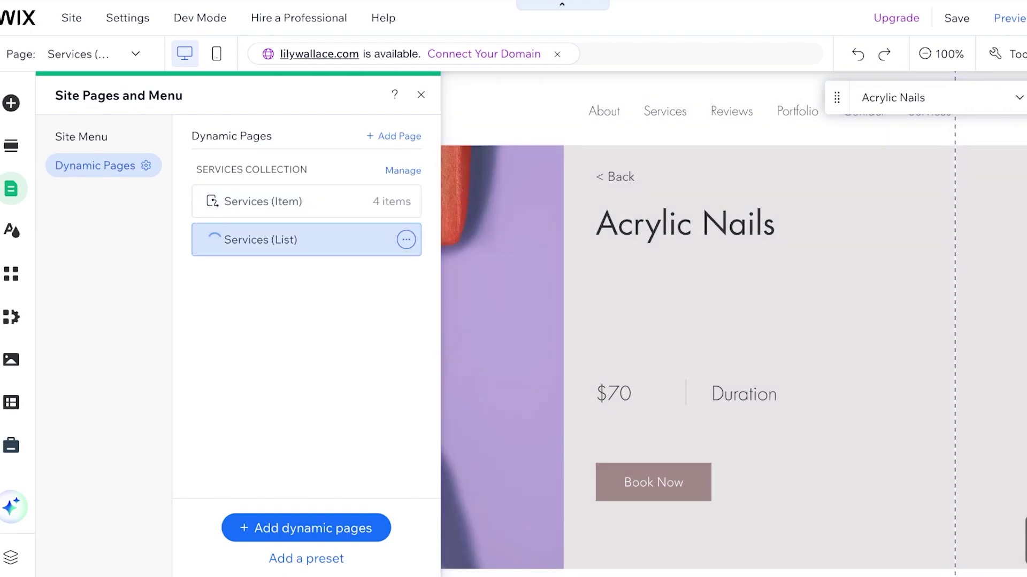
Step: Close the site pages overview and examine the service cards in the repeater on the Services (List) page
scroll(732, 324, down, 8)
scroll(733, 324, up, 8)
click(421, 95)
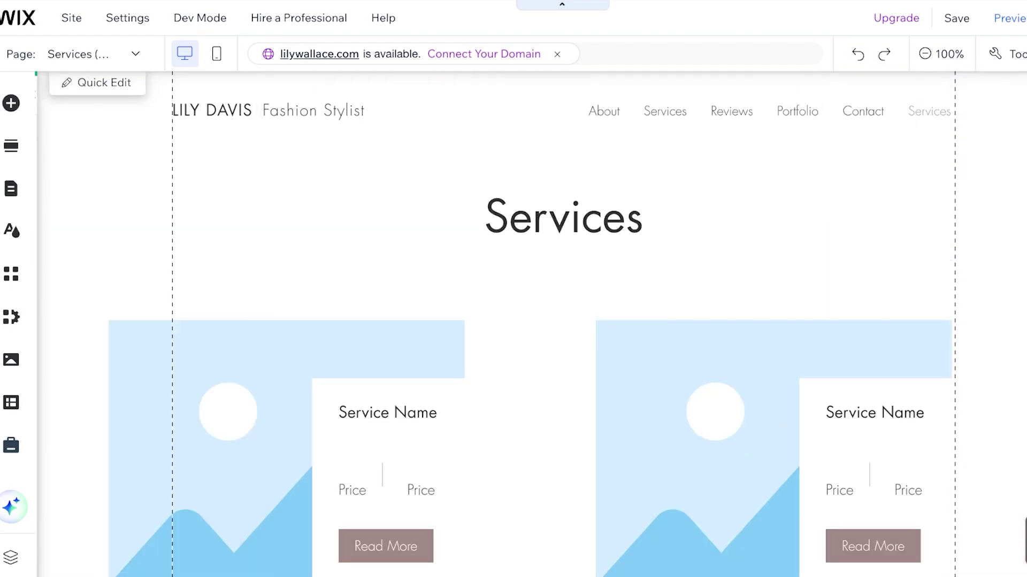
scroll(564, 324, down, 2)
scroll(514, 321, down, 10)
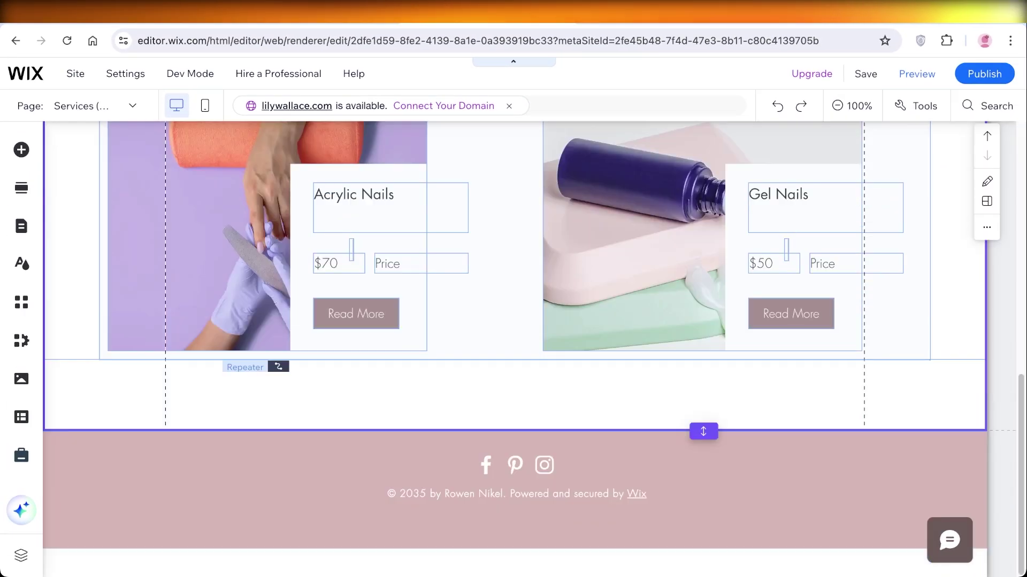
scroll(514, 348, up, 10)
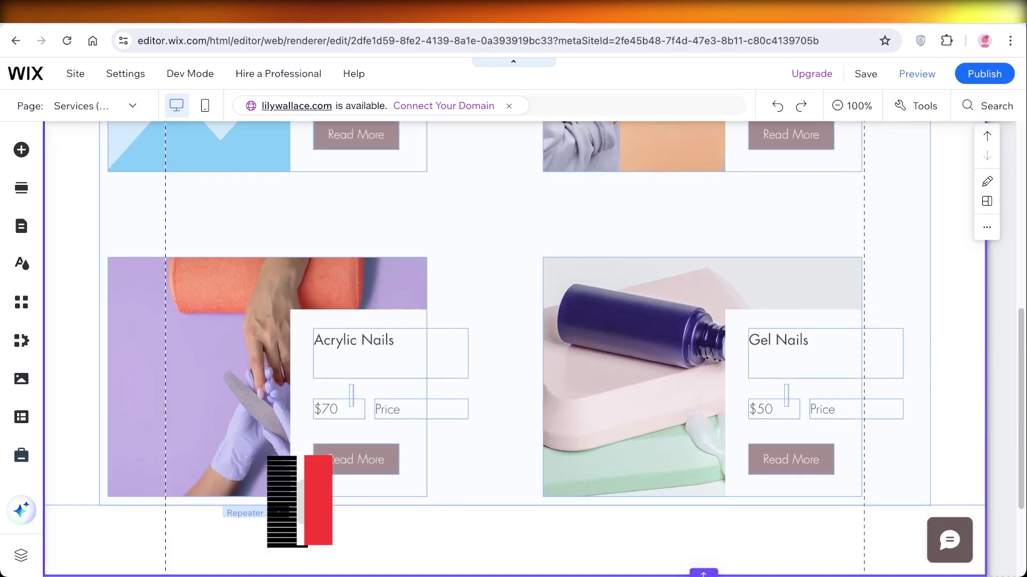
scroll(513, 320, down, 8)
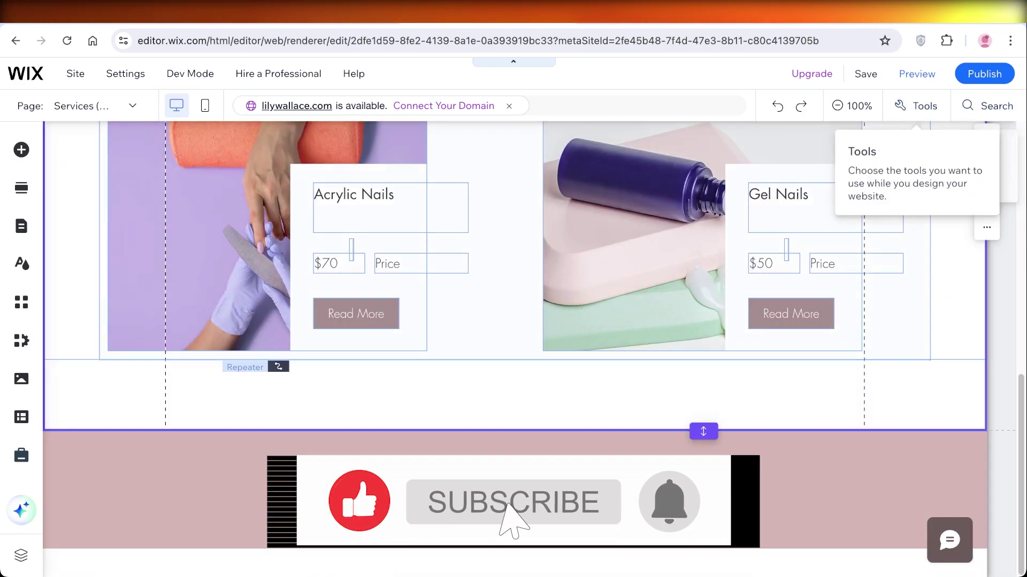